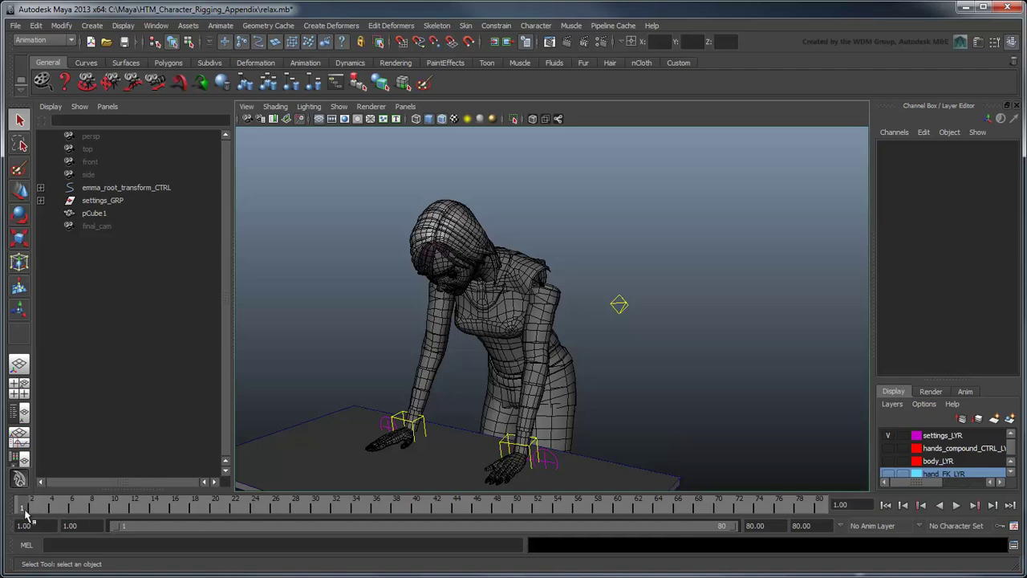
At frame 12, set the left arm settings control's FK/IK Blend to 0 to switch to FK.
{"action": "left_click_drag", "start_coordinate": [25, 512], "coordinate": [136, 511]}
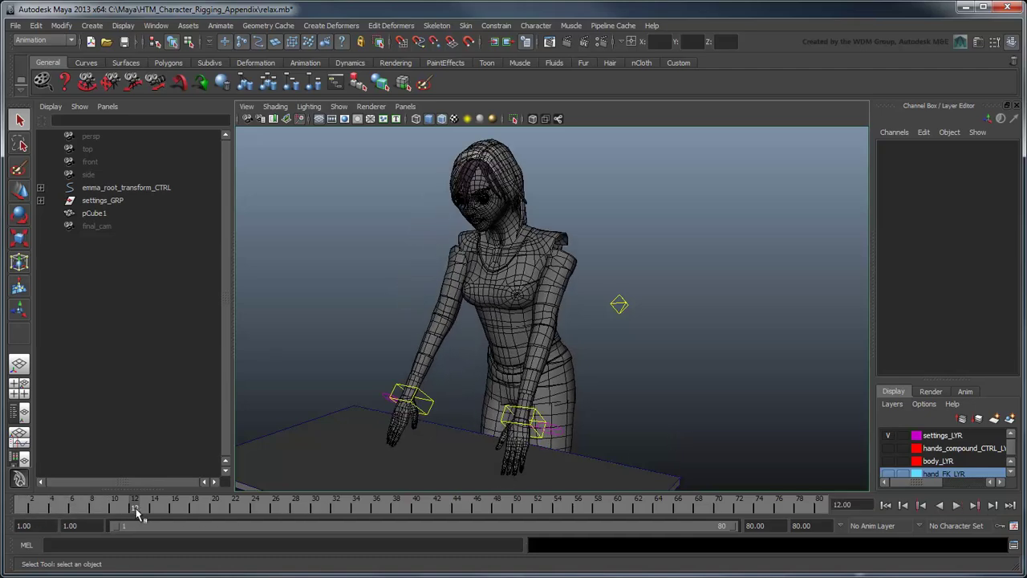
{"action": "left_click", "coordinate": [558, 438]}
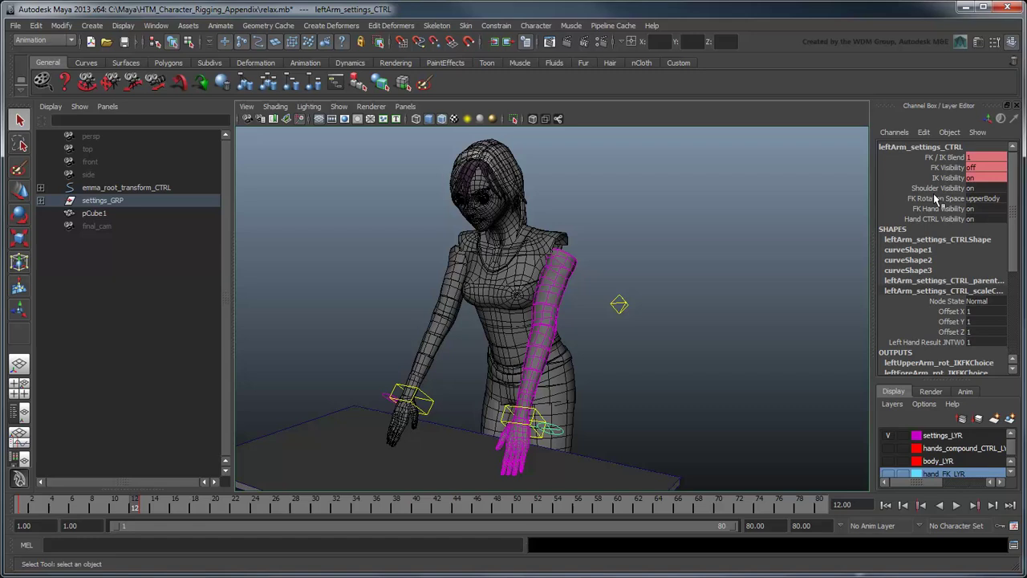
{"action": "left_click", "coordinate": [985, 157]}
{"action": "type", "text": "0"}
{"action": "key", "text": "Return"}
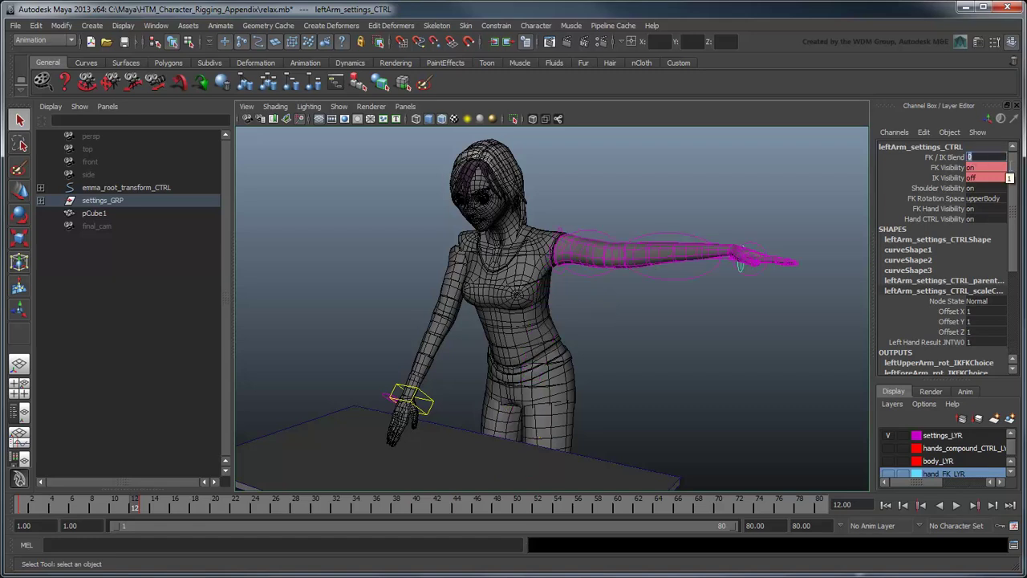
Rotate leftUpperArm_FK_CTRL down to her side, then slide FK/IK Blend to compare with IK.
{"action": "left_click", "coordinate": [600, 244]}
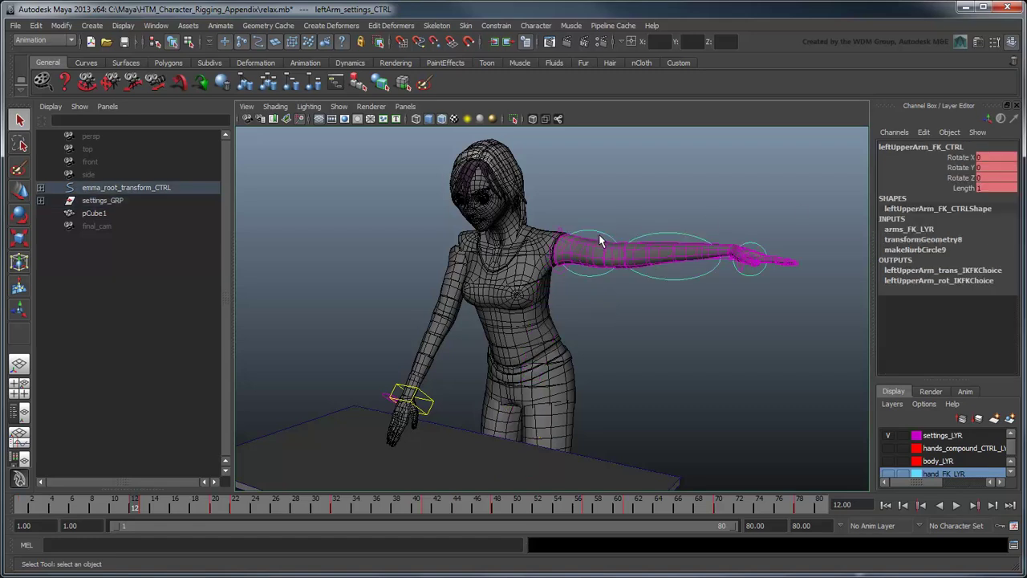
{"action": "key", "text": "e"}
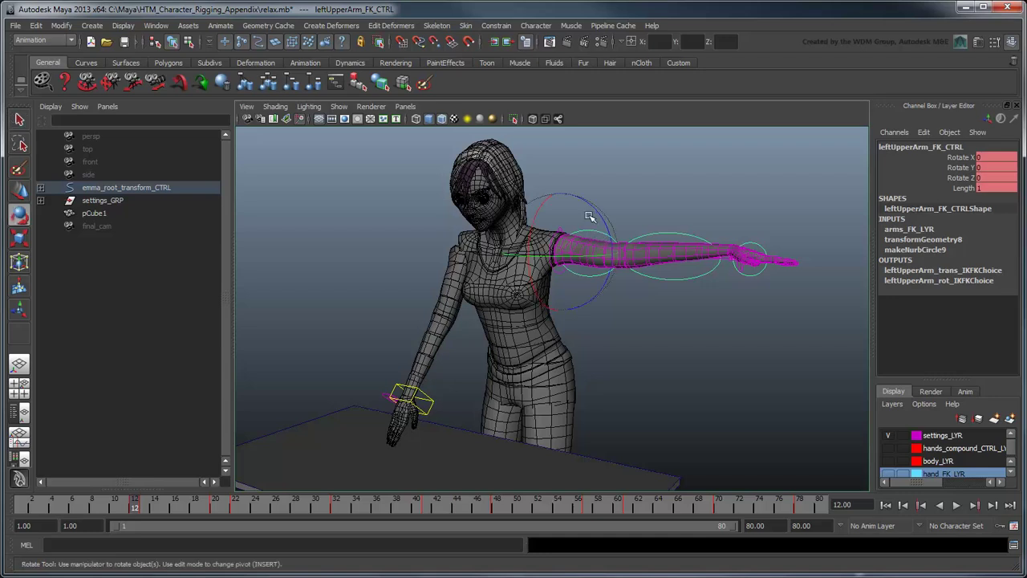
{"action": "mouse_move", "coordinate": [594, 214]}
{"action": "left_mouse_down"}
{"action": "mouse_move", "coordinate": [595, 279]}
{"action": "mouse_move", "coordinate": [574, 258]}
{"action": "mouse_move", "coordinate": [514, 278]}
{"action": "mouse_move", "coordinate": [548, 226]}
{"action": "left_mouse_up"}
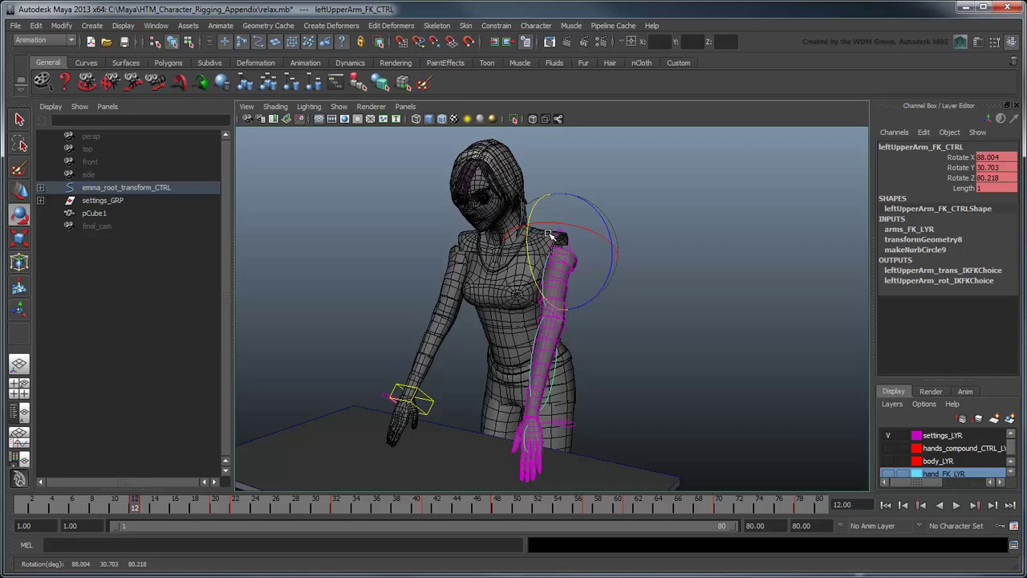
{"action": "left_click", "coordinate": [569, 421]}
{"action": "left_click", "coordinate": [945, 159]}
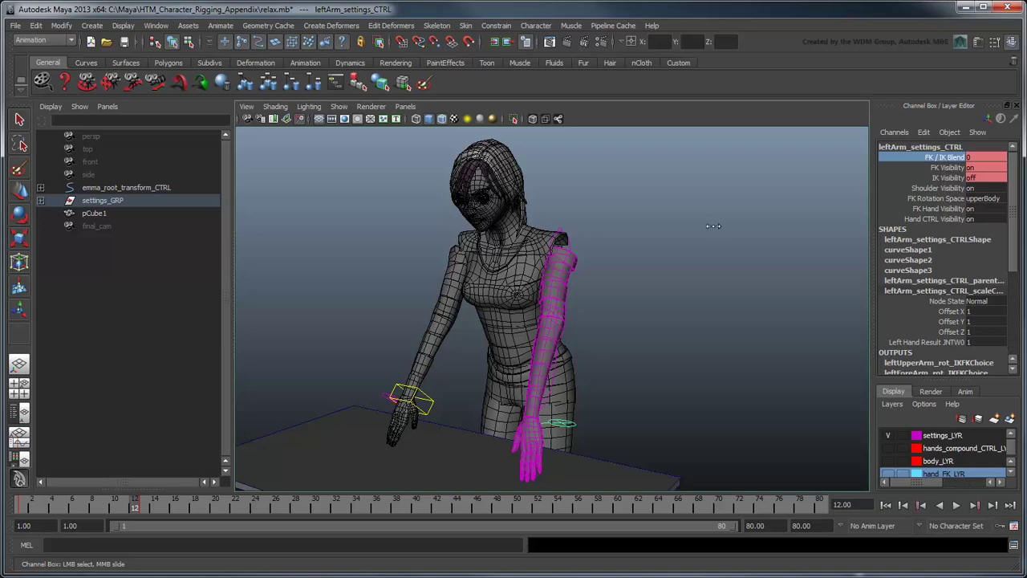
{"action": "mouse_move", "coordinate": [713, 226]}
{"action": "middle_mouse_down"}
{"action": "mouse_move", "coordinate": [701, 239]}
{"action": "mouse_move", "coordinate": [713, 241]}
{"action": "mouse_move", "coordinate": [697, 247]}
{"action": "middle_mouse_up"}
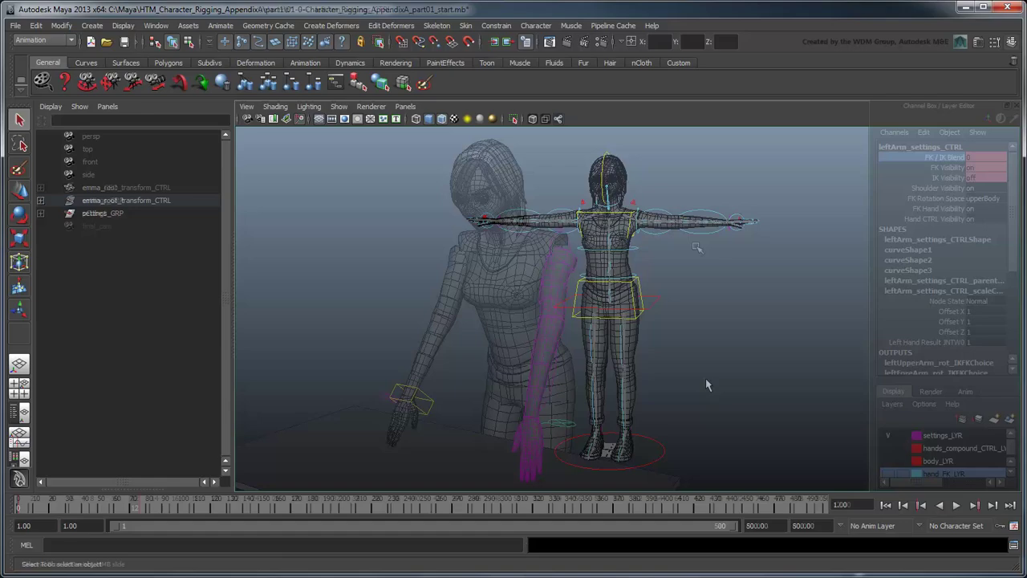
Frame the upper body and select the left arm settings control with the channel panel shown.
{"action": "scroll", "coordinate": [727, 361], "scroll_direction": "up", "scroll_amount": 5}
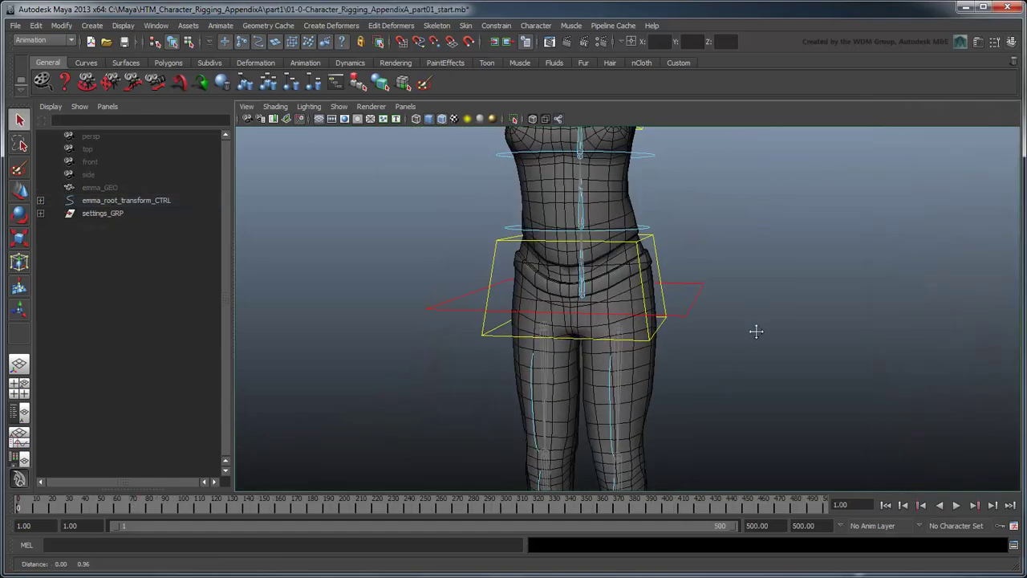
{"action": "mouse_move", "coordinate": [756, 332]}
{"action": "middle_mouse_down", "text": "alt"}
{"action": "mouse_move", "coordinate": [665, 447]}
{"action": "mouse_move", "coordinate": [673, 455]}
{"action": "middle_mouse_up", "text": "alt"}
{"action": "left_click_drag", "start_coordinate": [673, 456], "coordinate": [683, 436], "text": "alt"}
{"action": "right_click_drag", "start_coordinate": [682, 436], "coordinate": [699, 392], "text": "alt"}
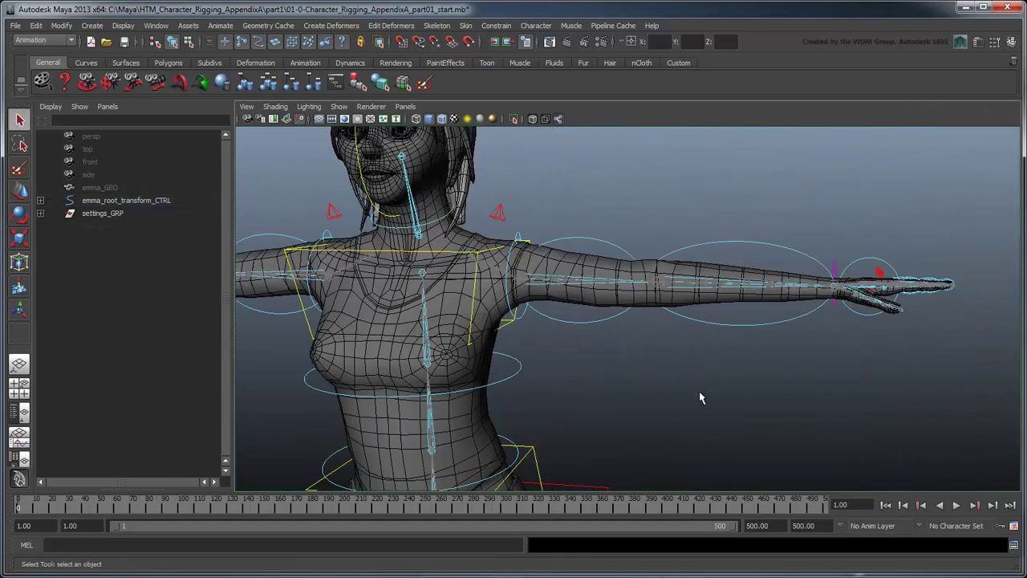
{"action": "left_click", "coordinate": [849, 278]}
{"action": "left_click", "coordinate": [1010, 42]}
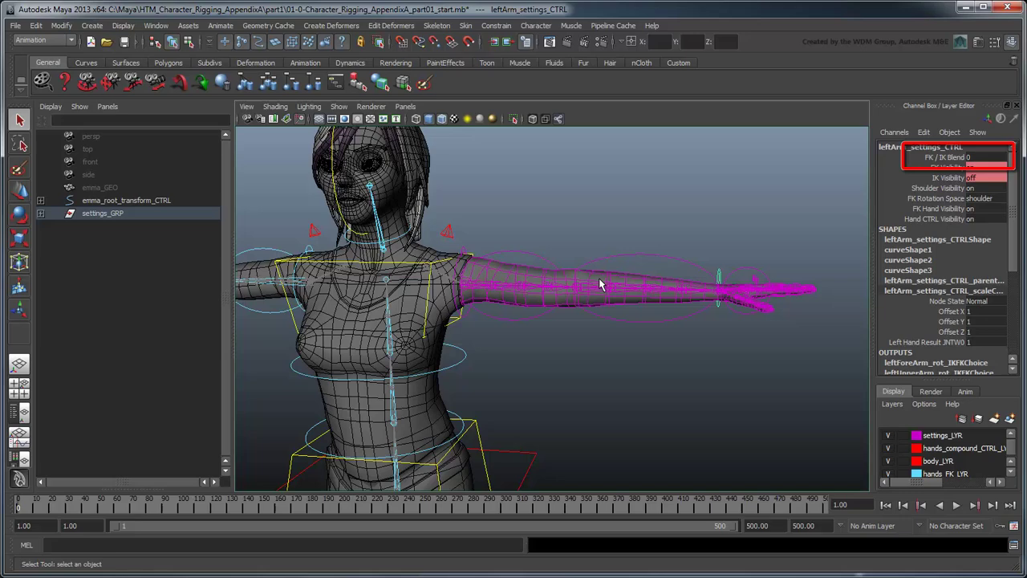
Select leftUpperArm_FK_CTRL and expand emma_root_transform_CTRL and leftArm_GRP in the Outliner.
{"action": "left_click", "coordinate": [536, 265]}
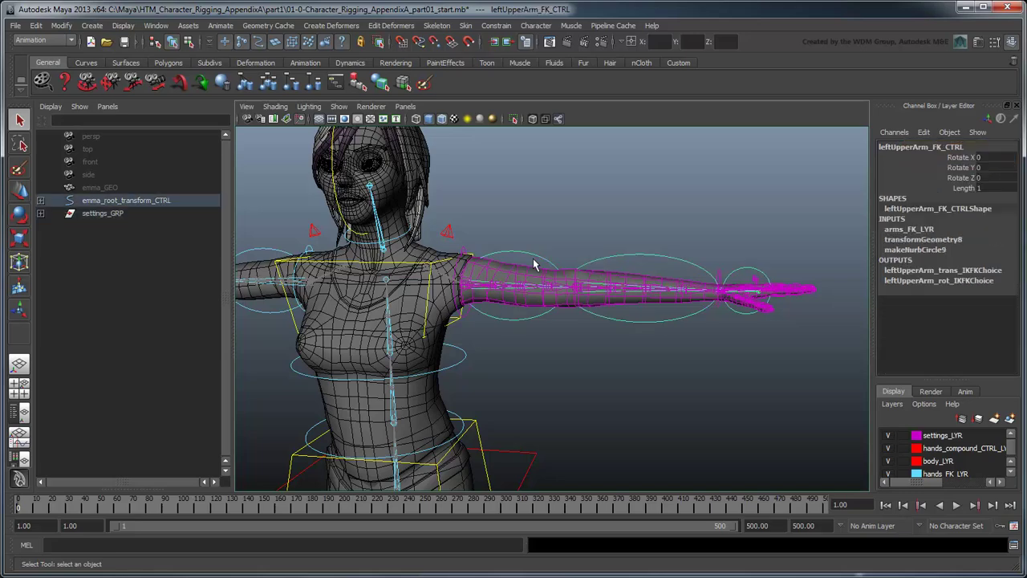
{"action": "left_click", "coordinate": [41, 201]}
{"action": "left_click", "coordinate": [41, 265]}
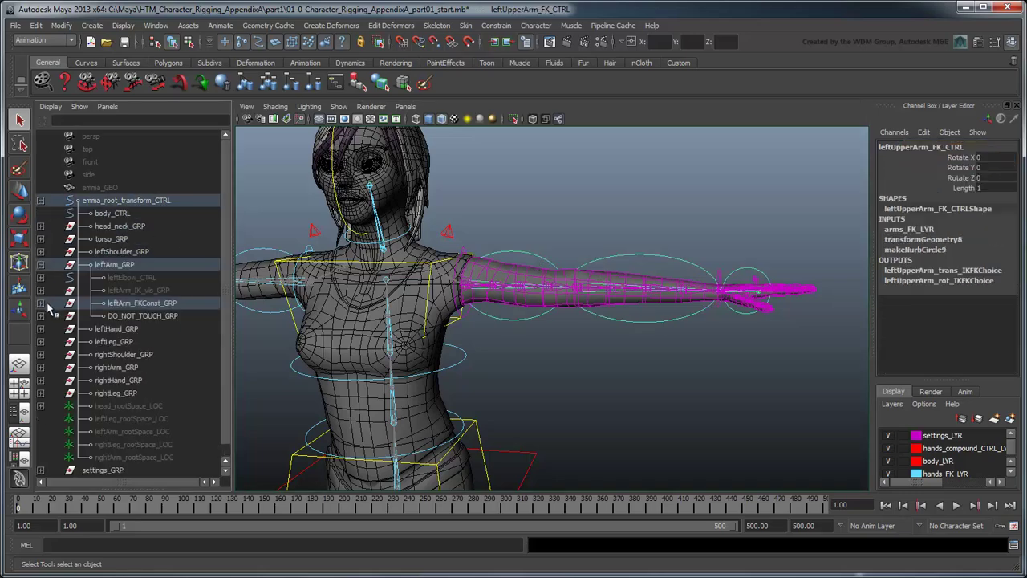
Duplicate leftUpperArm_FK_CTRL and rename the copy leftUpperArm_FK_snap_JNT.
{"action": "left_click", "coordinate": [42, 303]}
{"action": "key", "text": "ctrl+d"}
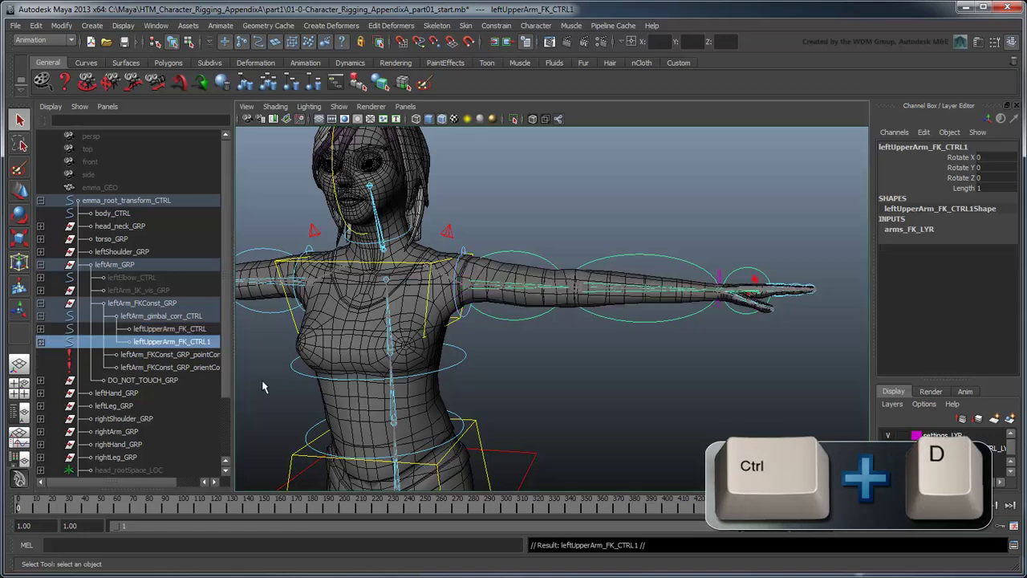
{"action": "double_click", "coordinate": [212, 343]}
{"action": "key", "text": "BackSpace"}
{"action": "key", "text": "BackSpace"}
{"action": "key", "text": "BackSpace"}
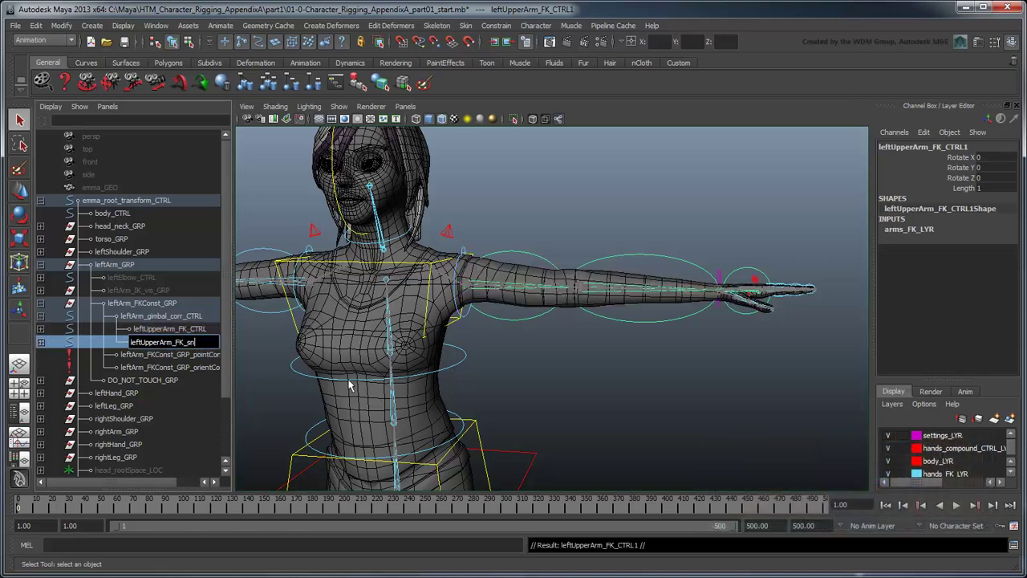
{"action": "type", "text": "snap_JNT"}
{"action": "key", "text": "Return"}
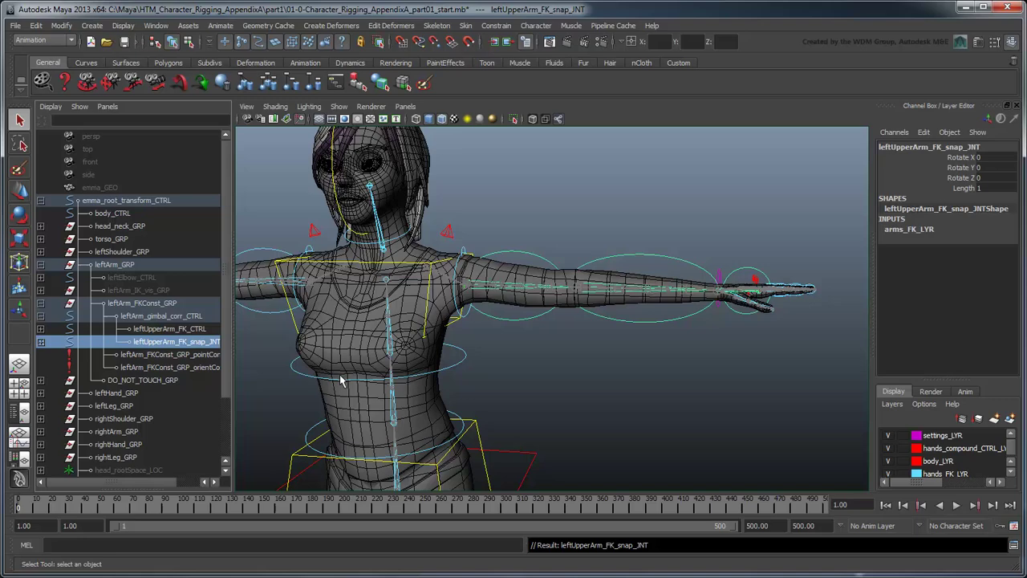
Delete the duplicated leftForeArm_FK_CTRL child beneath leftUpperArm_FK_snap_JNT.
{"action": "left_click_drag", "start_coordinate": [233, 365], "coordinate": [258, 364]}
{"action": "left_click", "coordinate": [40, 341]}
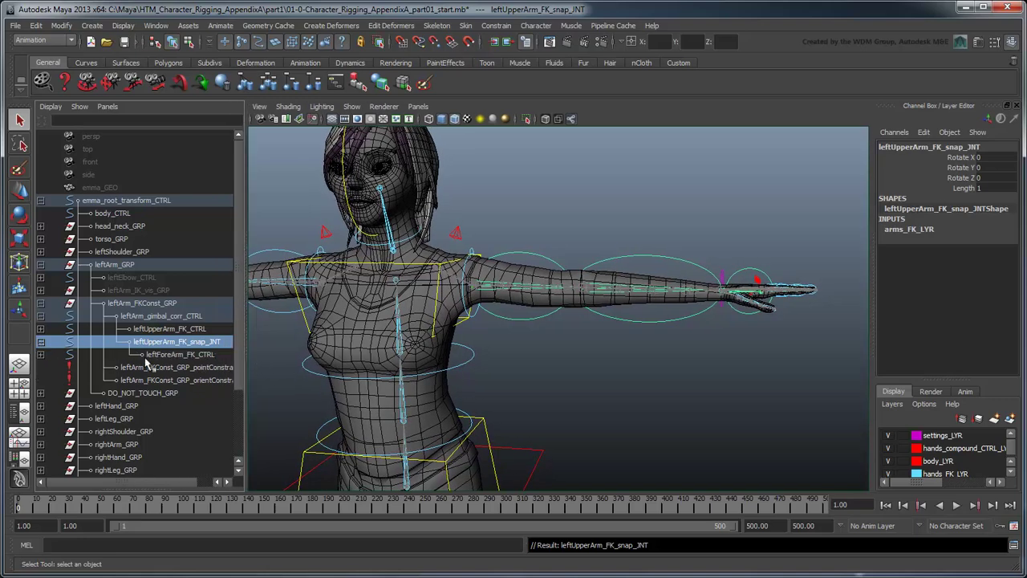
{"action": "left_click", "coordinate": [173, 357]}
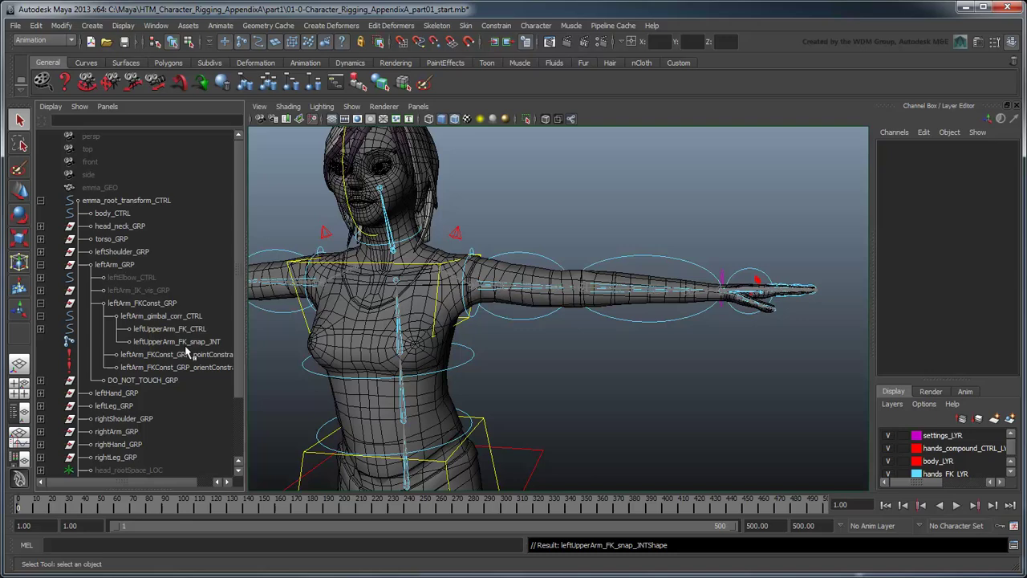
In Channel Control, move the snap joint's Translate X, Y and Z from Locked to Non Locked.
{"action": "left_click", "coordinate": [185, 341]}
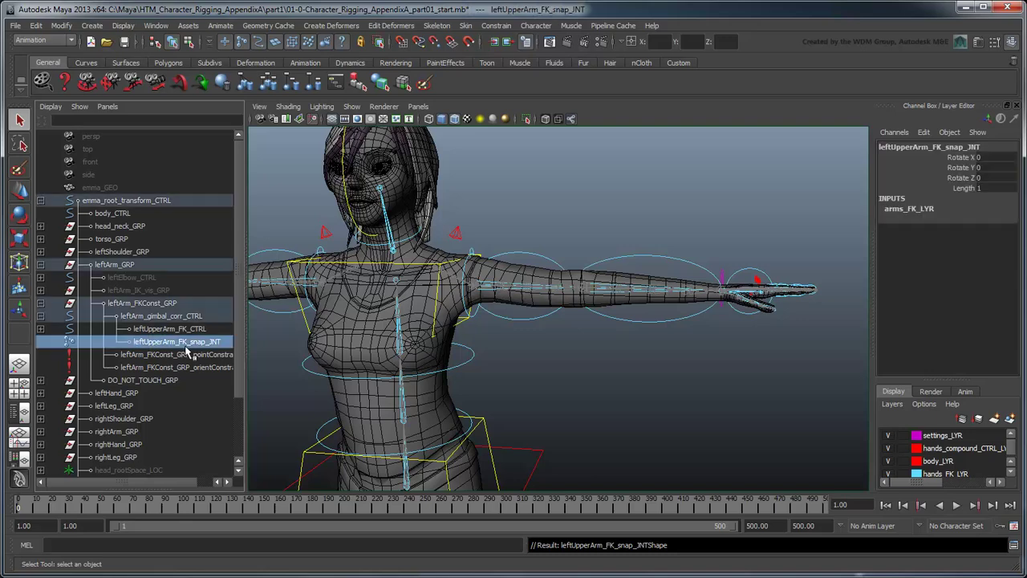
{"action": "left_click", "coordinate": [156, 26]}
{"action": "mouse_move", "coordinate": [181, 45]}
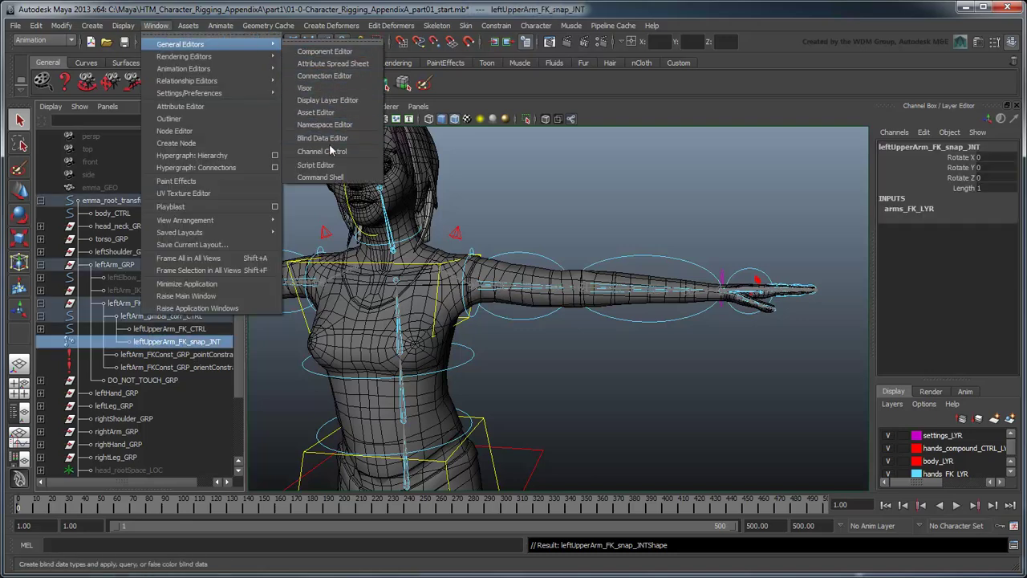
{"action": "left_click", "coordinate": [332, 154]}
{"action": "left_click", "coordinate": [394, 199]}
{"action": "left_click_drag", "start_coordinate": [382, 265], "coordinate": [382, 282]}
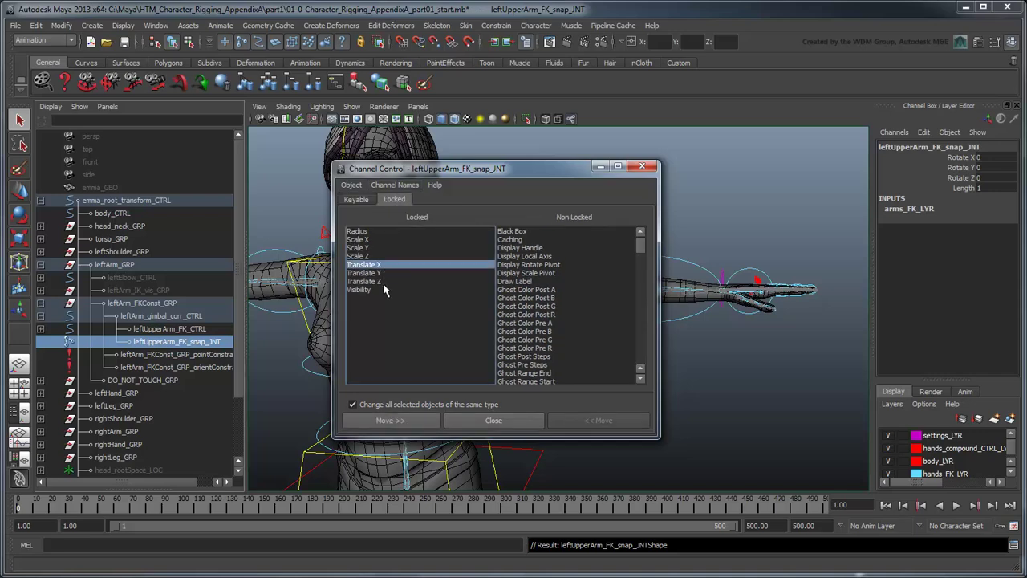
{"action": "left_click", "coordinate": [385, 420]}
Move Translate X, Y and Z from Nonkeyable Hidden to Keyable and close Channel Control.
{"action": "left_click", "coordinate": [356, 199]}
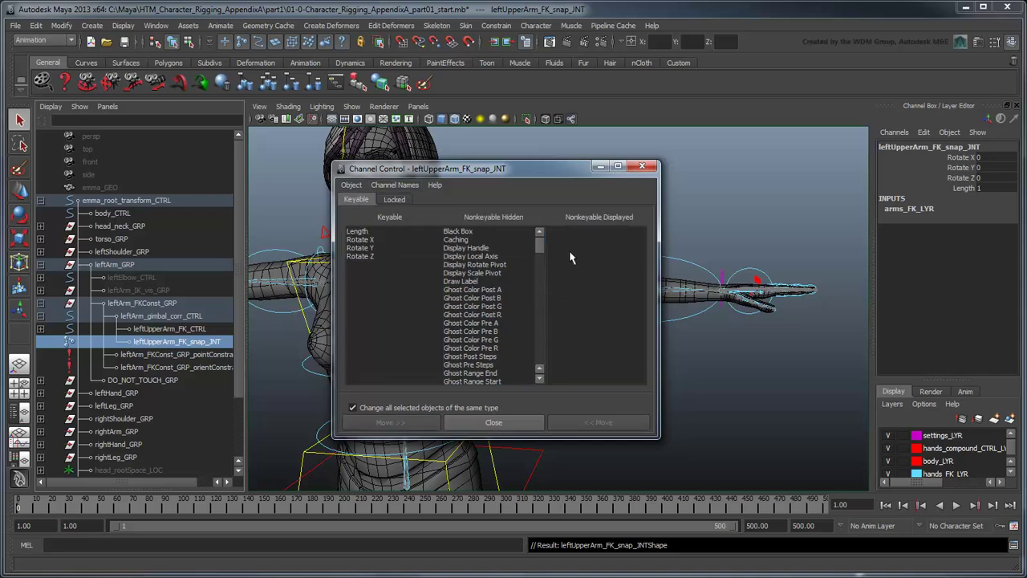
{"action": "left_click_drag", "start_coordinate": [539, 240], "coordinate": [545, 376]}
{"action": "left_click_drag", "start_coordinate": [490, 322], "coordinate": [491, 339]}
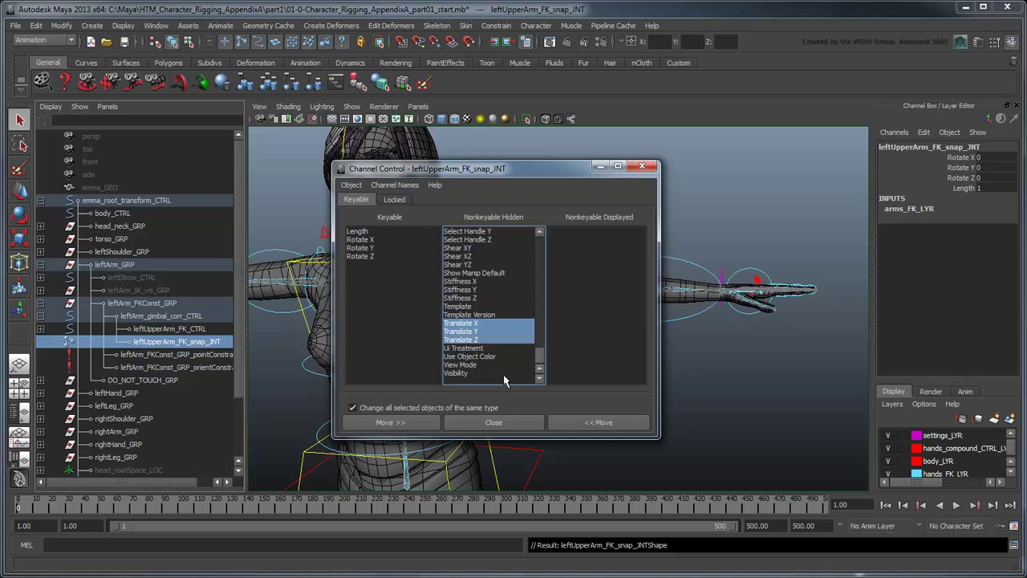
{"action": "left_click", "coordinate": [579, 423]}
{"action": "left_click", "coordinate": [522, 423]}
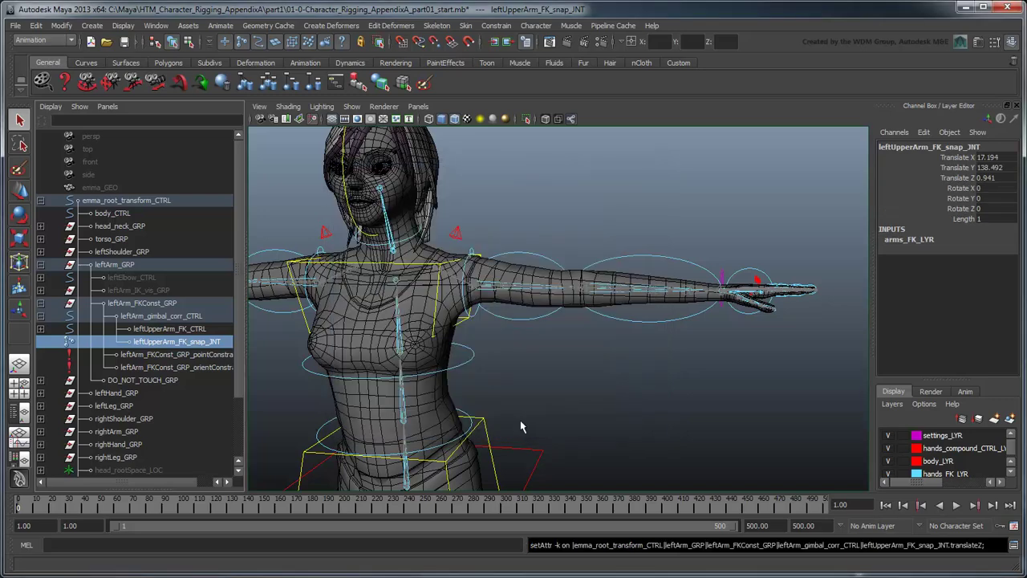
Parent leftUpperArm_FK_snap_JNT under leftArmBase_resultConst_GRP, widen the Outliner, and open the Script Editor.
{"action": "left_click", "coordinate": [41, 380]}
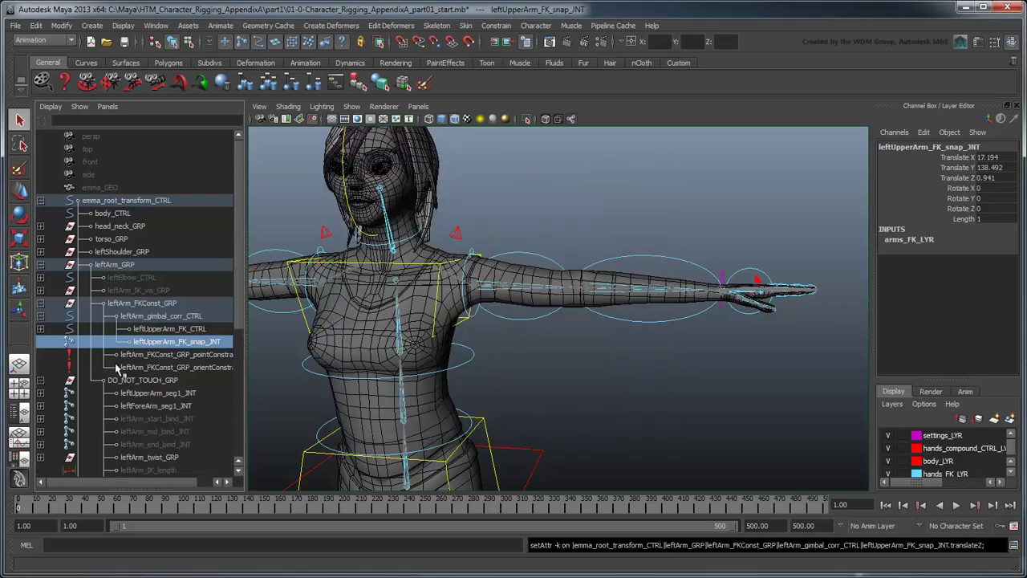
{"action": "scroll", "coordinate": [121, 375], "scroll_direction": "down", "scroll_amount": 3}
{"action": "left_click", "coordinate": [41, 430]}
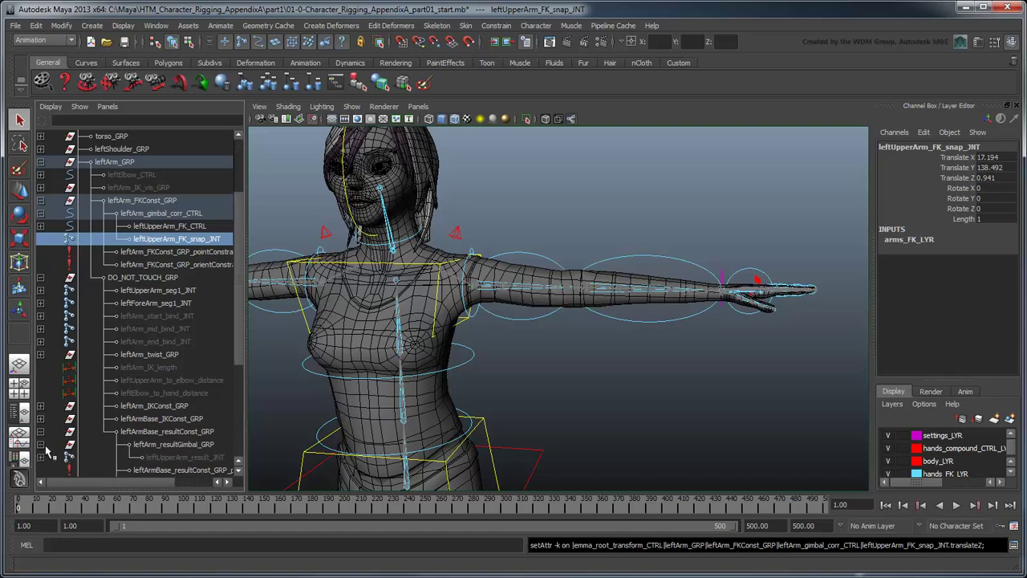
{"action": "middle_click_drag", "start_coordinate": [178, 241], "coordinate": [207, 443]}
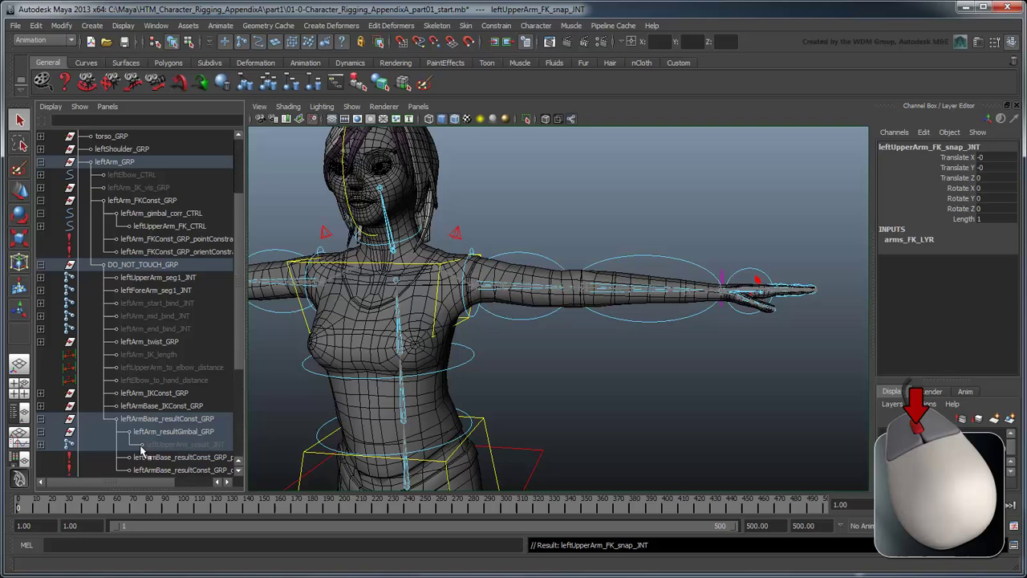
{"action": "scroll", "coordinate": [147, 434], "scroll_direction": "down", "scroll_amount": 3}
{"action": "left_click_drag", "start_coordinate": [245, 400], "coordinate": [274, 398]}
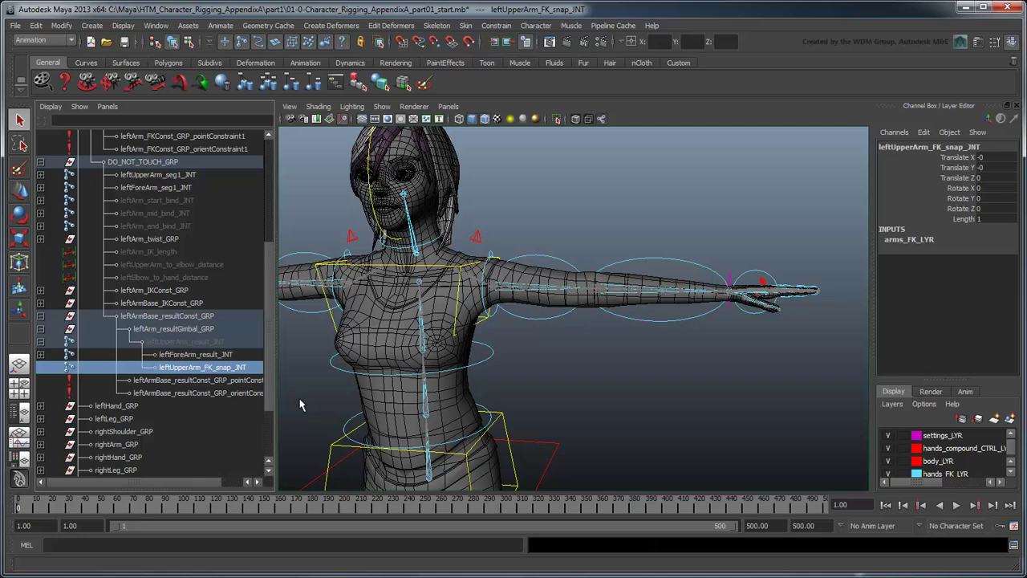
{"action": "left_click", "coordinate": [1014, 546]}
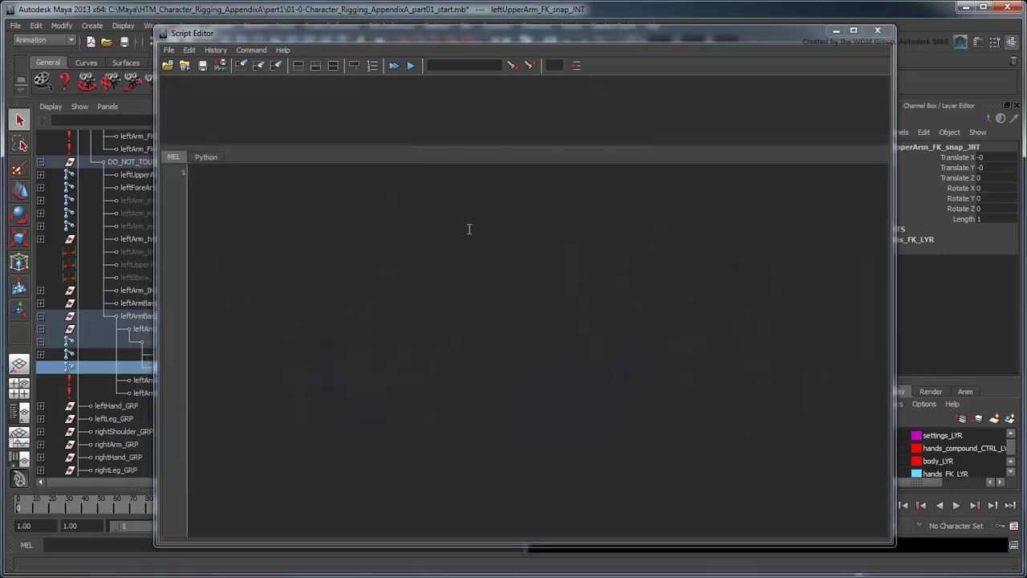
Enter the MEL command xform -query -worldSpace -rotation leftUpperArm_FK_snap_JNT.
{"action": "type", "text": "xform -query"}
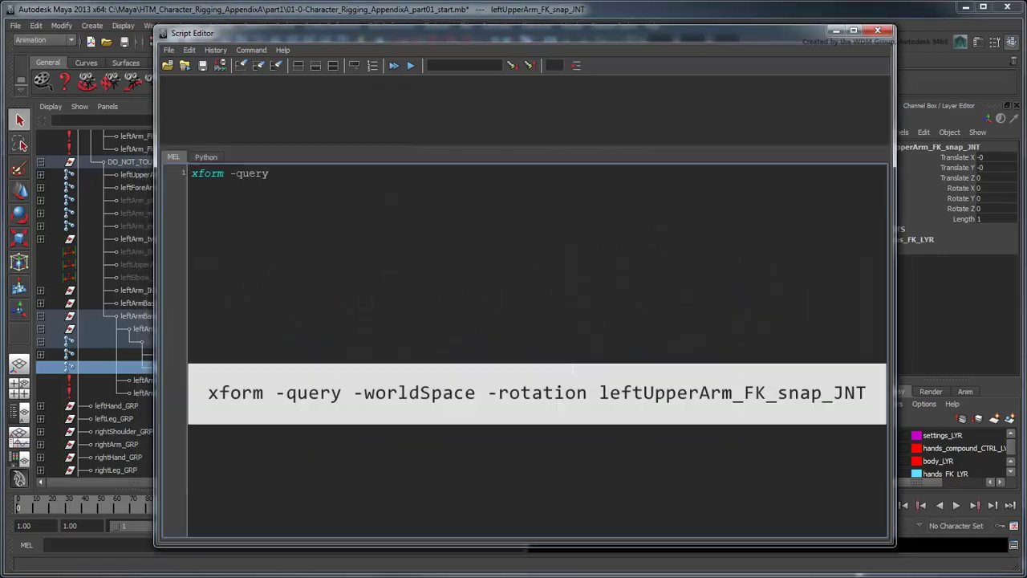
{"action": "type", "text": " -worldSpace -rota"}
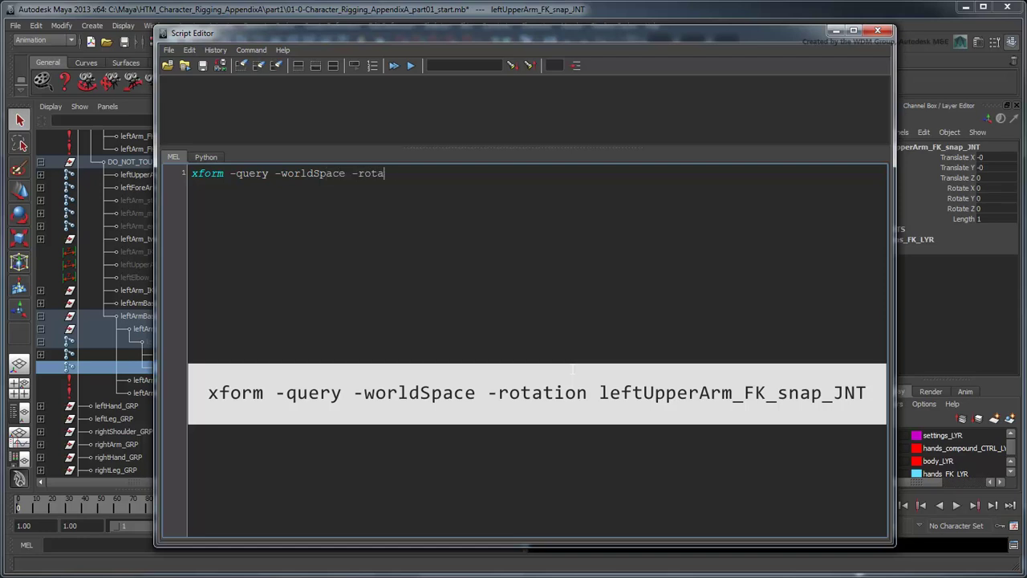
{"action": "type", "text": "tion leftUpperAr"}
{"action": "type", "text": "m_FK_snap_JNT"}
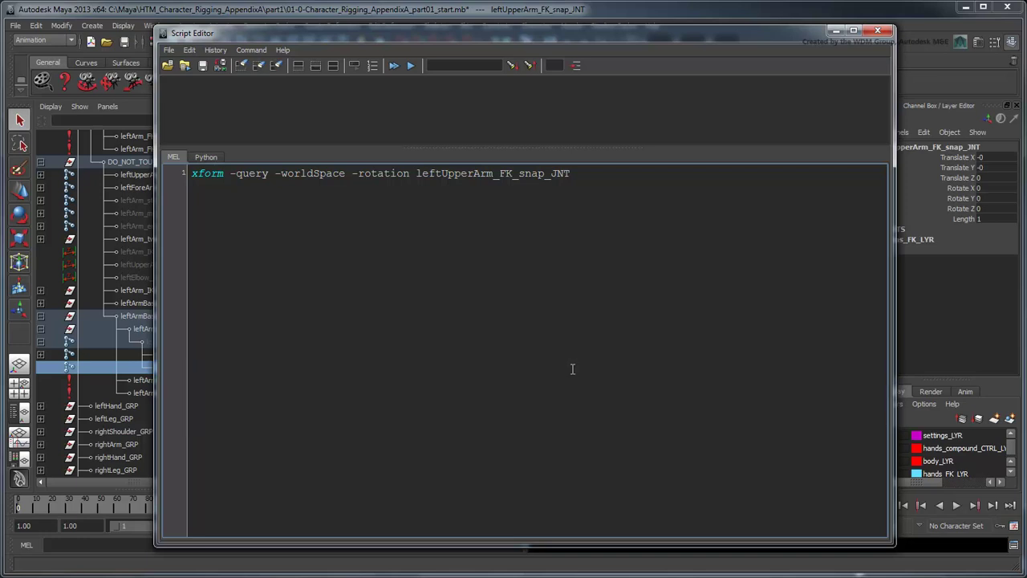
Run the world-space query, returning 180 -1.20923 0, then select 'world' in the flag.
{"action": "left_click", "coordinate": [400, 72]}
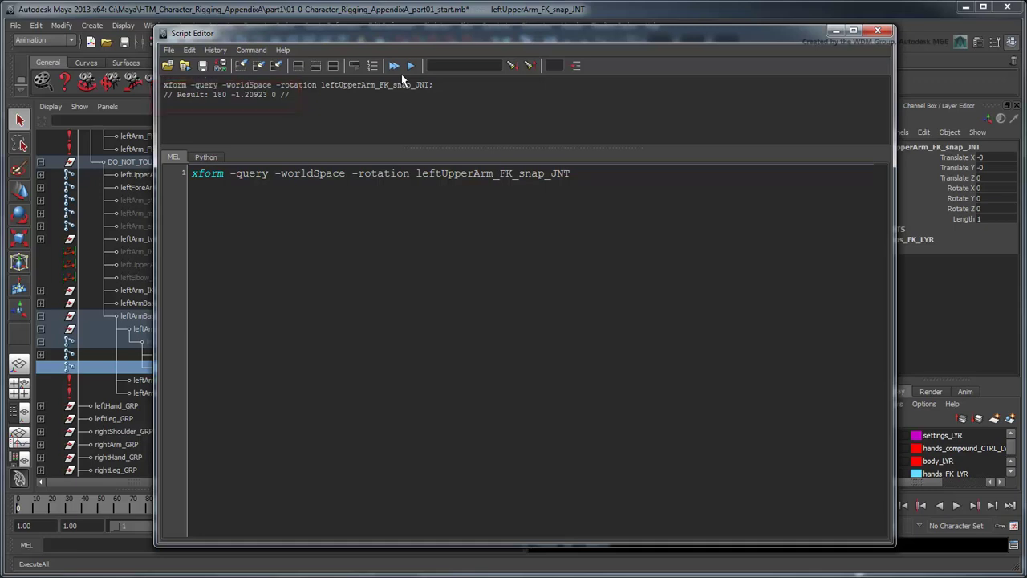
{"action": "left_click", "coordinate": [835, 31]}
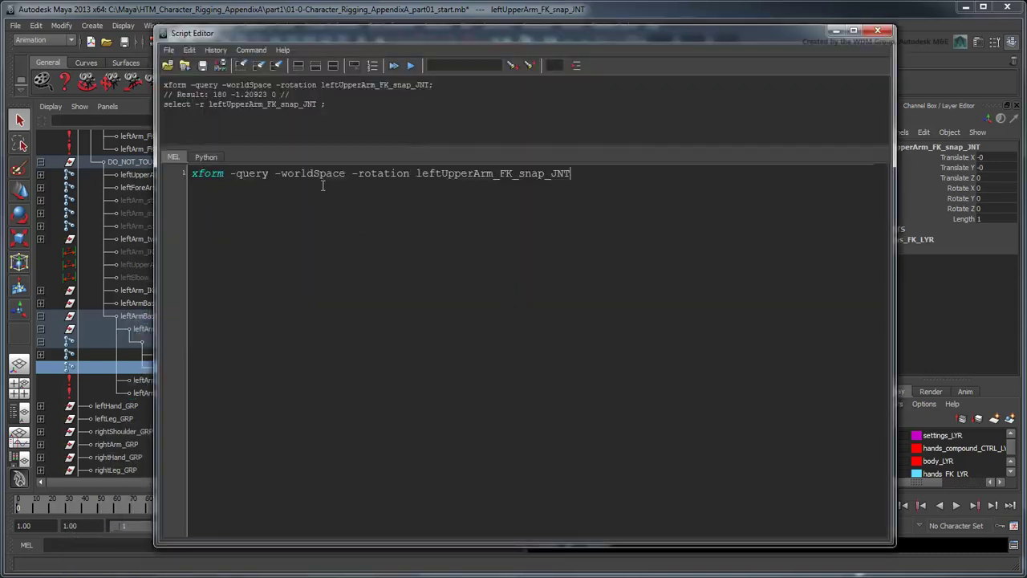
{"action": "left_click_drag", "start_coordinate": [313, 175], "coordinate": [281, 175]}
Run the query with -objectSpace to get 0 0 0, then restore -worldSpace.
{"action": "key", "text": "BackSpace"}
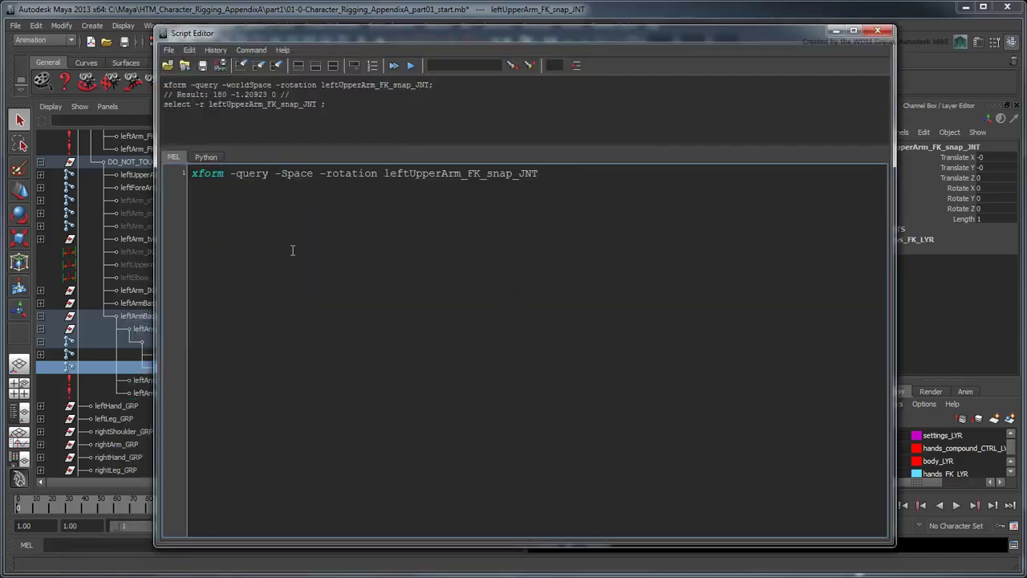
{"action": "type", "text": "obj"}
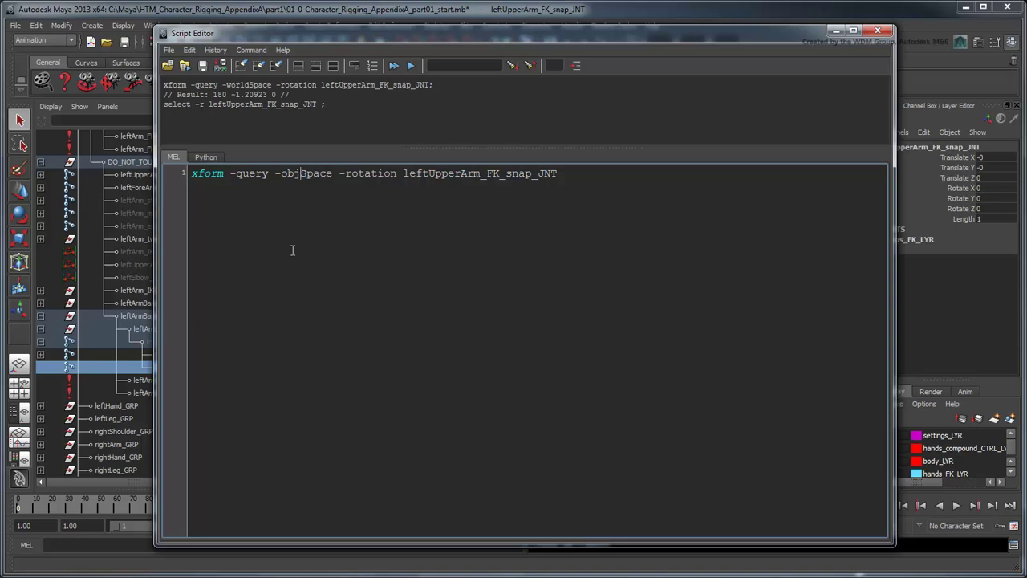
{"action": "type", "text": "ect"}
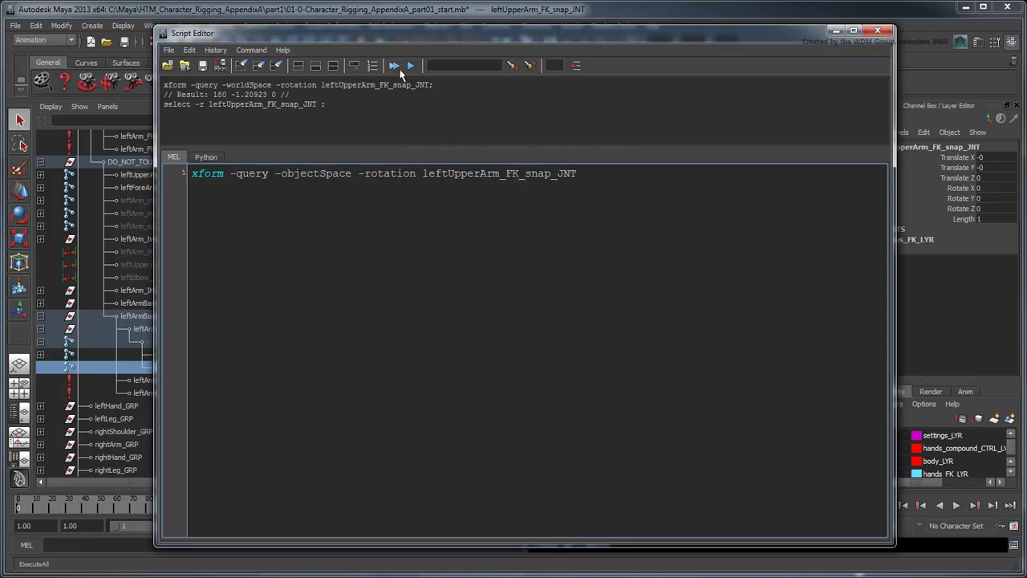
{"action": "left_click", "coordinate": [394, 65]}
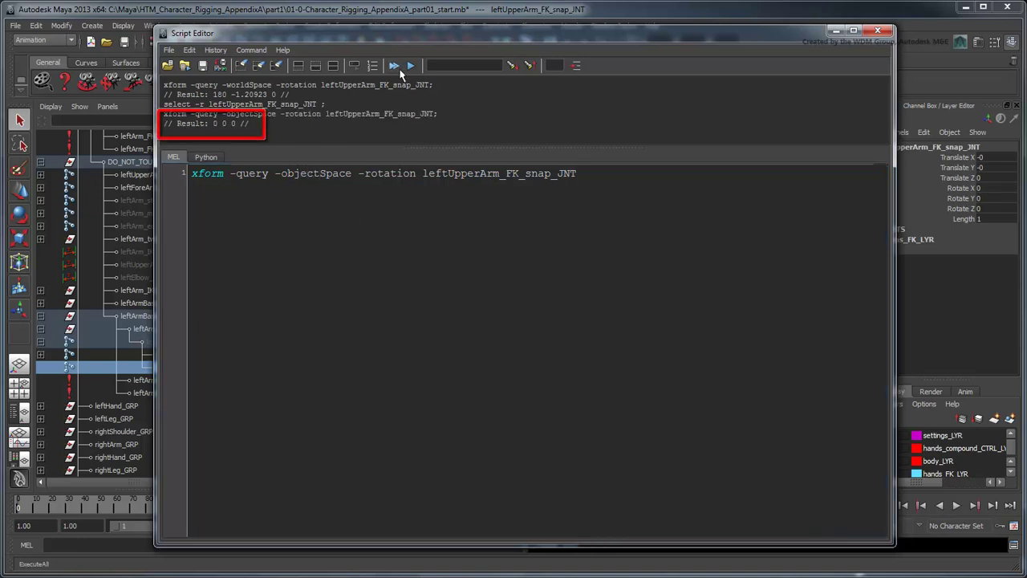
{"action": "left_click_drag", "start_coordinate": [320, 174], "coordinate": [281, 173]}
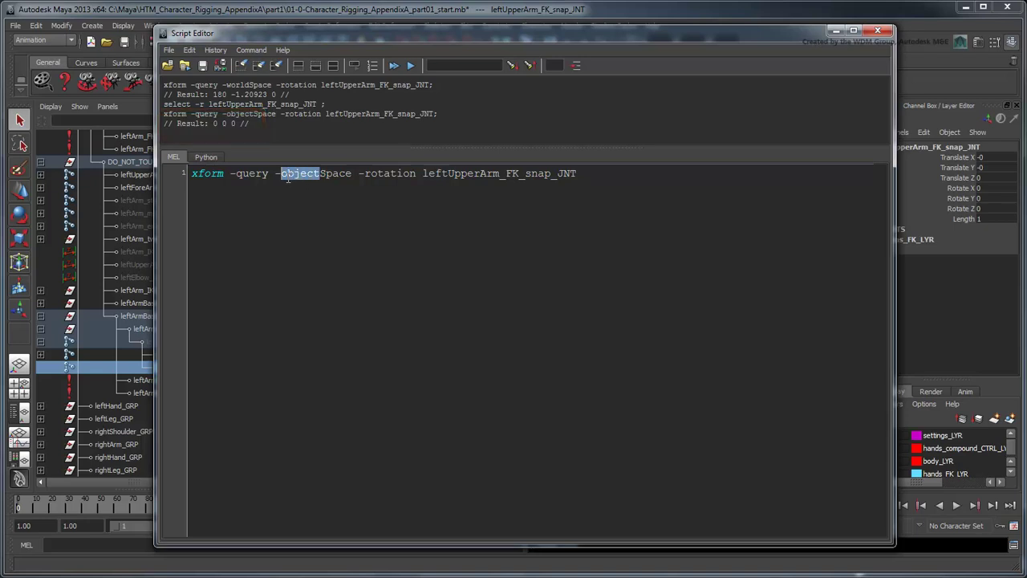
{"action": "type", "text": "world"}
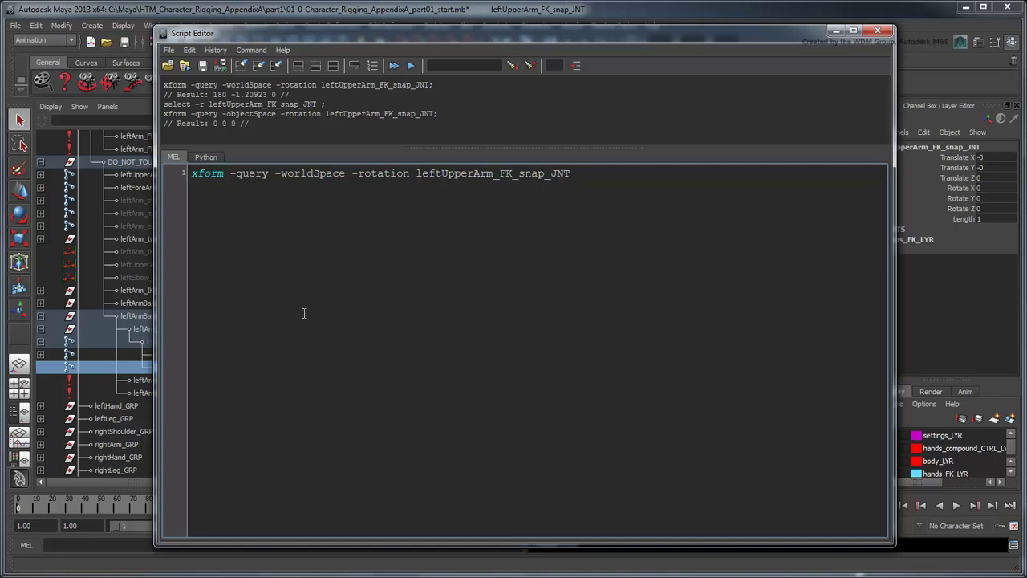
Assign the backtick-wrapped query to $r_upperArm and print it, listing 180, -1.20923, 0.
{"action": "type", "text": "$"}
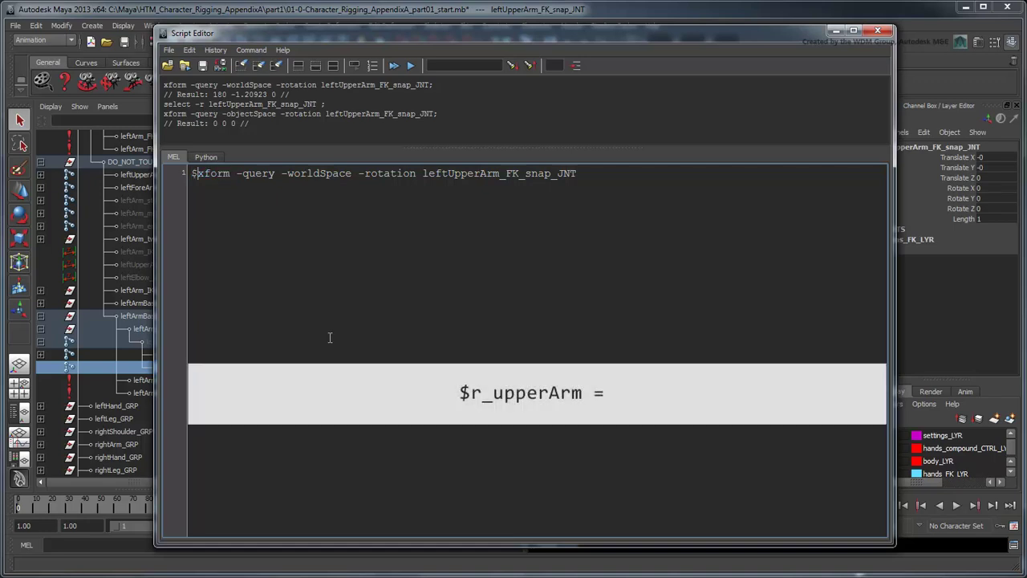
{"action": "type", "text": "r_upperArm ="}
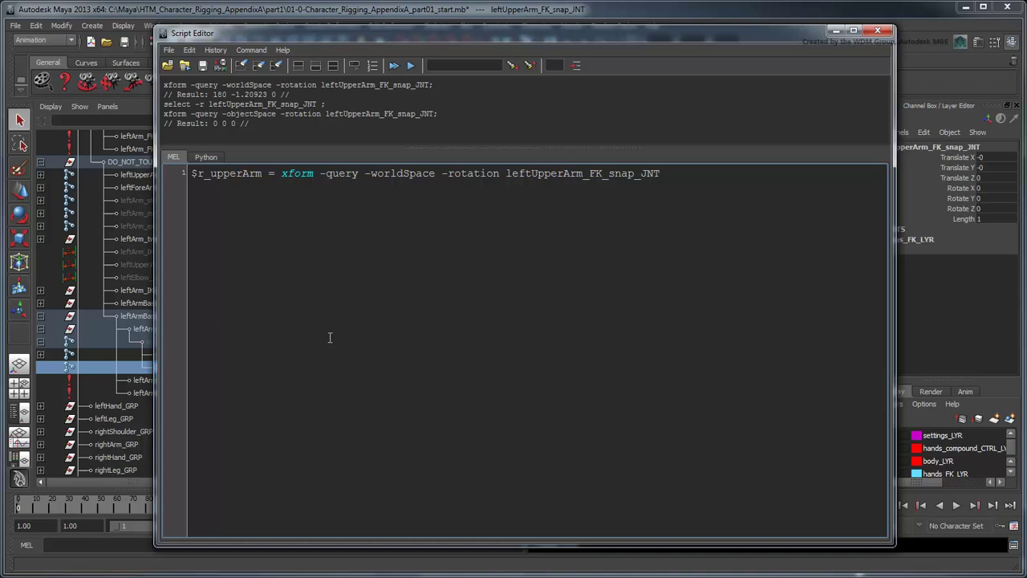
{"action": "type", "text": "`"}
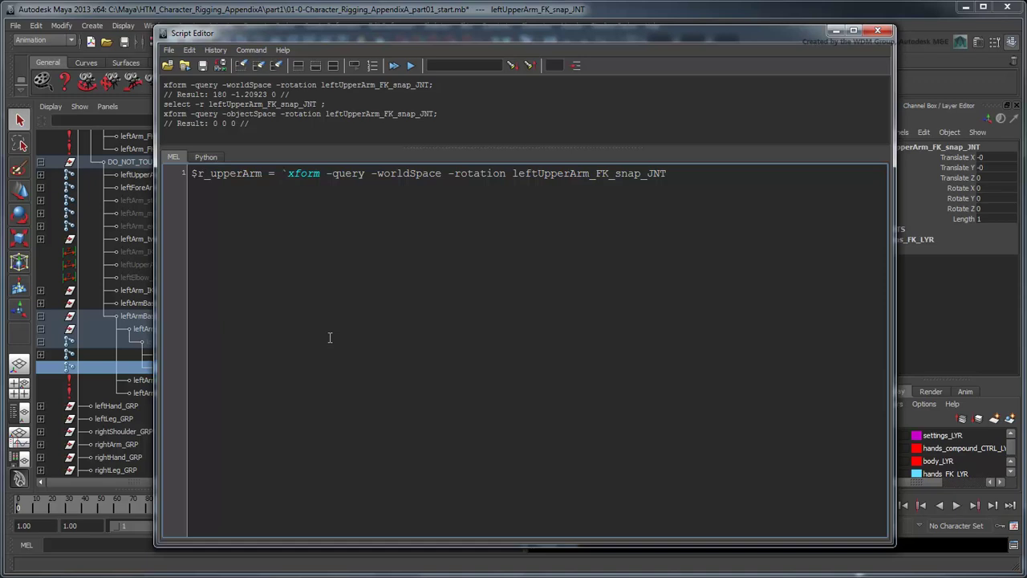
{"action": "type", "text": "`"}
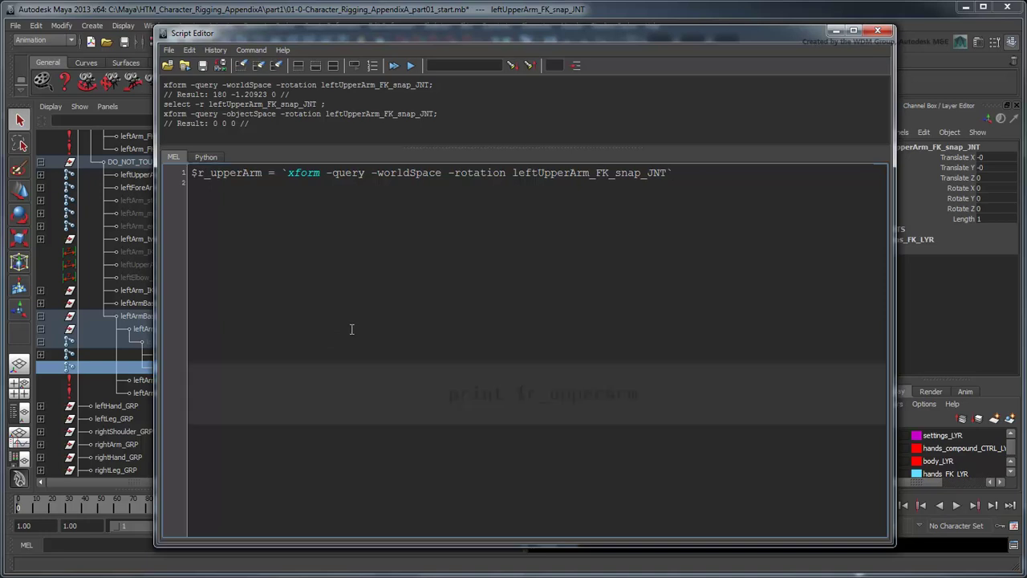
{"action": "key", "text": "Return"}
{"action": "type", "text": "print $"}
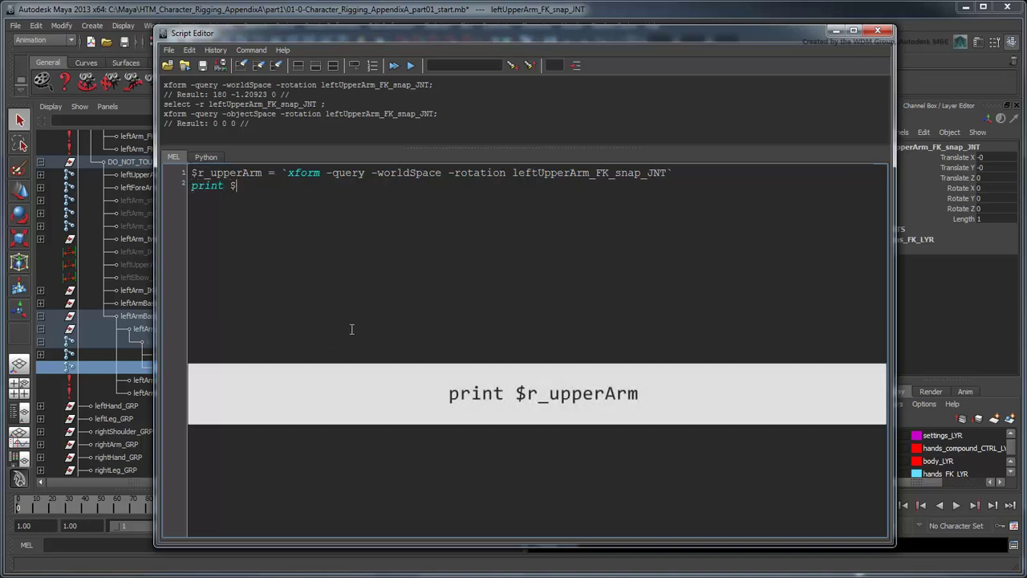
{"action": "type", "text": "r_upperArm"}
{"action": "type", "text": ";"}
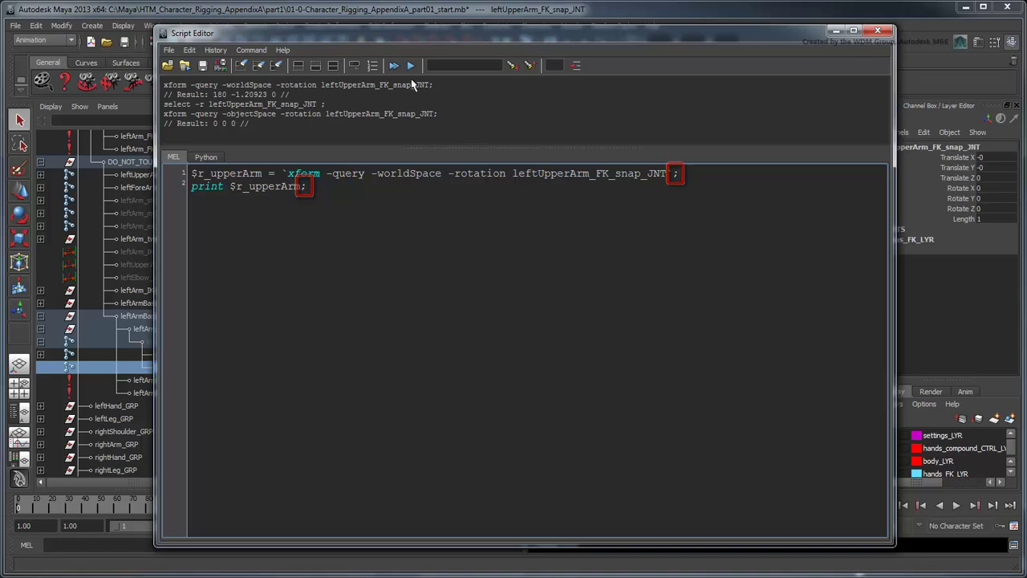
{"action": "left_click", "coordinate": [396, 69]}
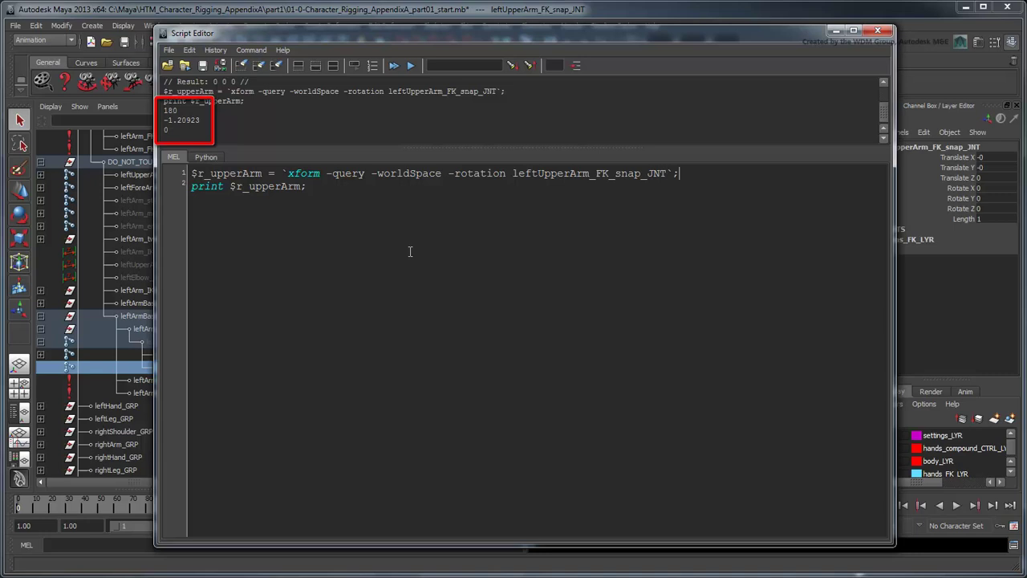
{"action": "left_click_drag", "start_coordinate": [308, 188], "coordinate": [199, 194]}
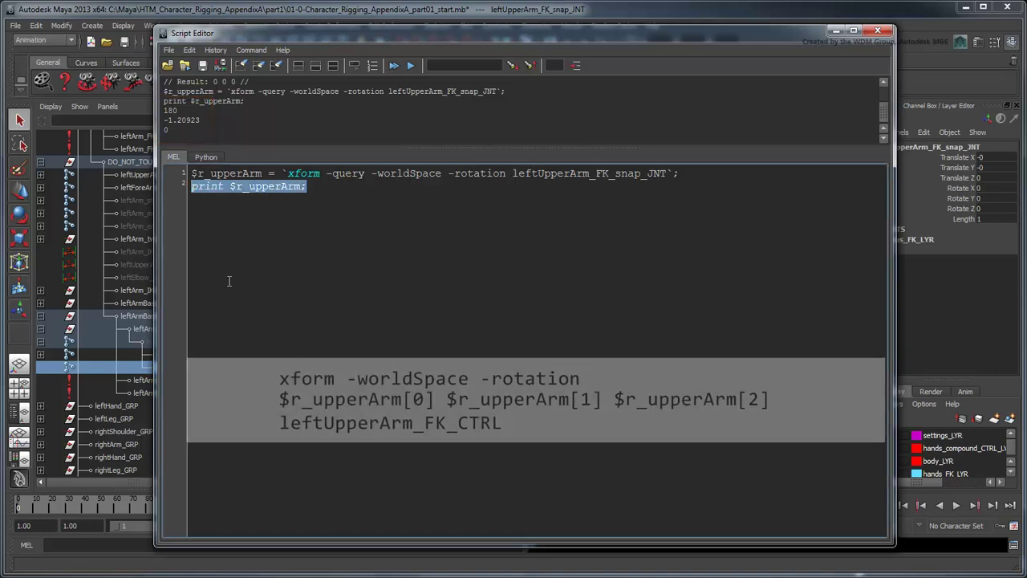
Write line 2: xform -worldSpace -rotation $r_upperArm[0] $r_upperArm[1] $r_upperArm[2], starting the leftUpperArm target.
{"action": "type", "text": "xform -worldS"}
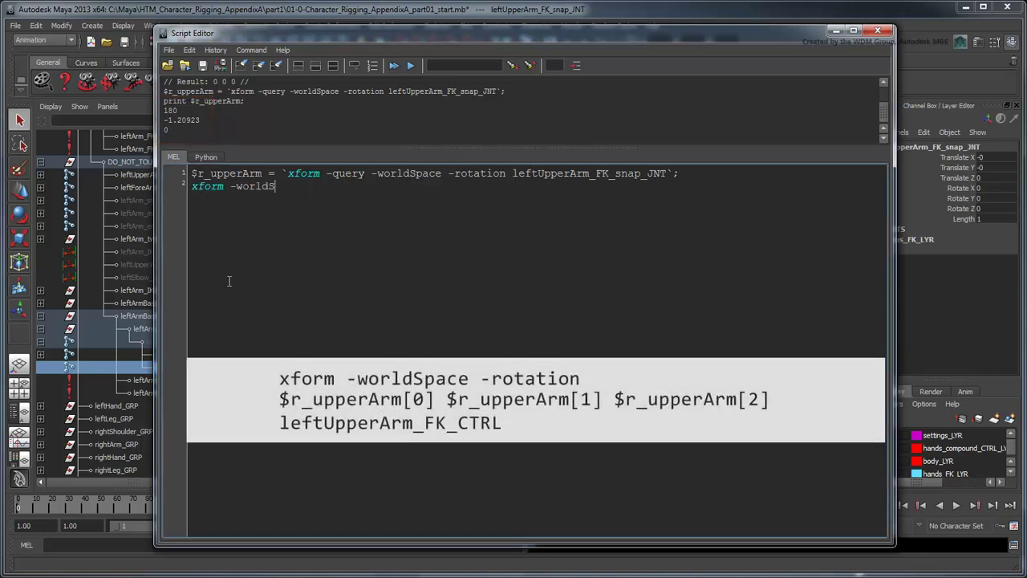
{"action": "type", "text": "pace -rotation "}
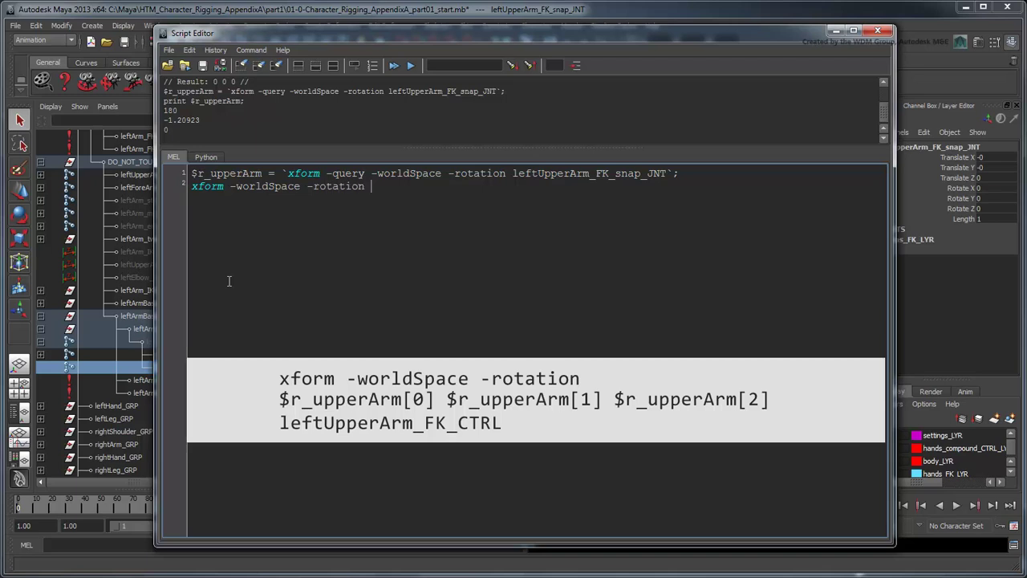
{"action": "type", "text": "$r_upperArm[0] $r"}
{"action": "type", "text": "_u"}
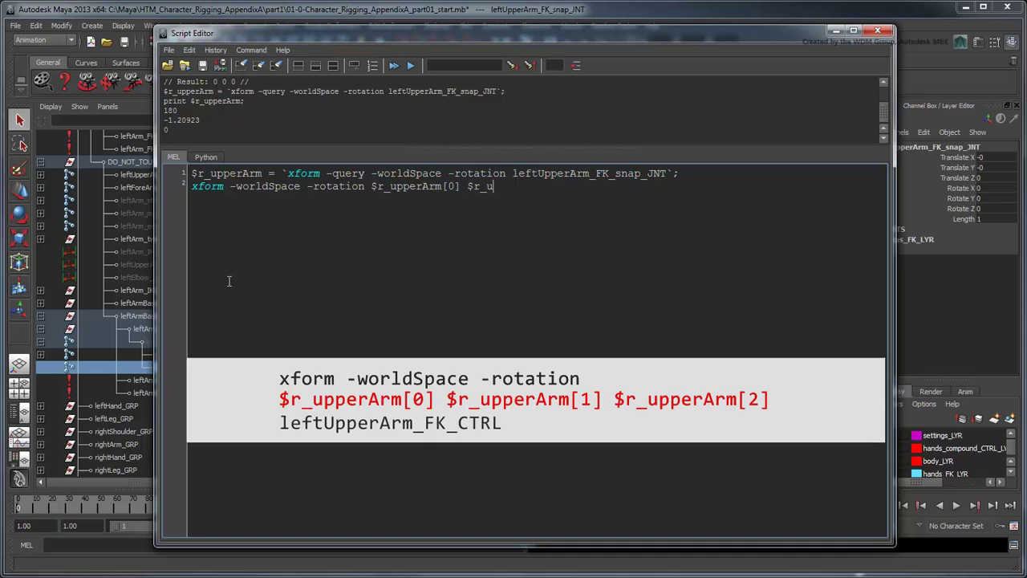
{"action": "type", "text": "pperArm[1] $"}
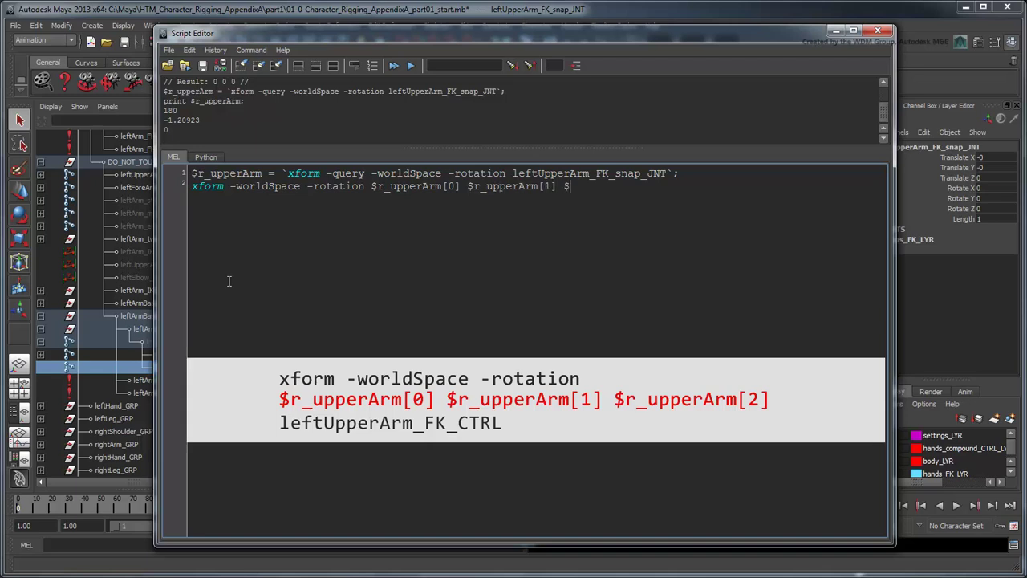
{"action": "type", "text": "r_upperArm[2]"}
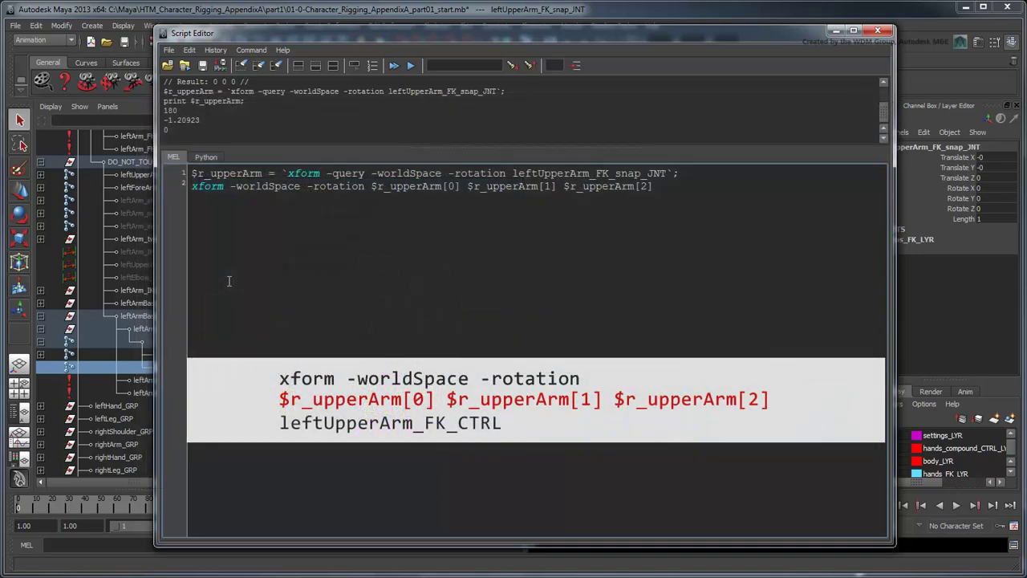
{"action": "type", "text": "leftUpperA"}
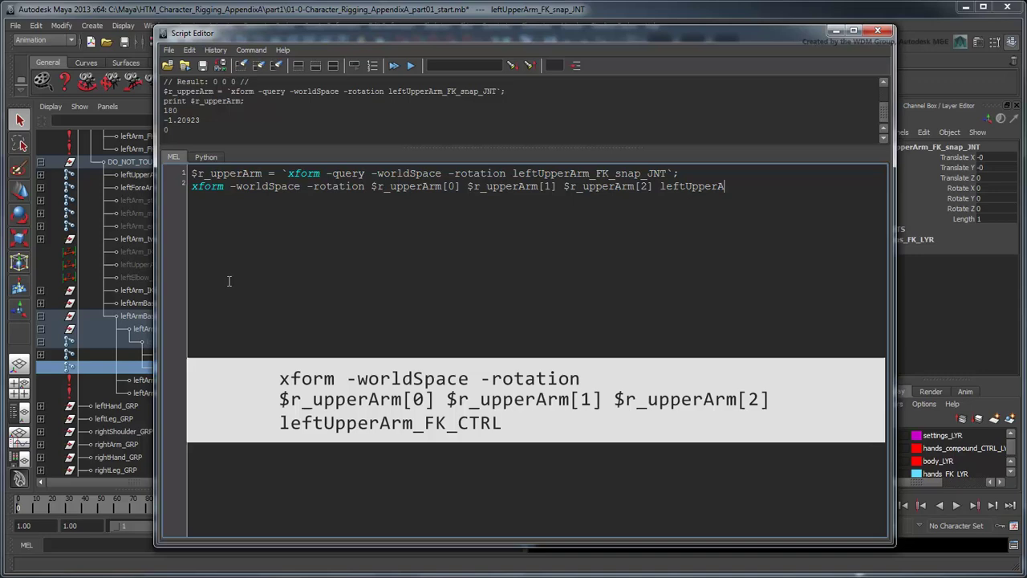
{"action": "type", "text": "rm_FK_CTRL;"}
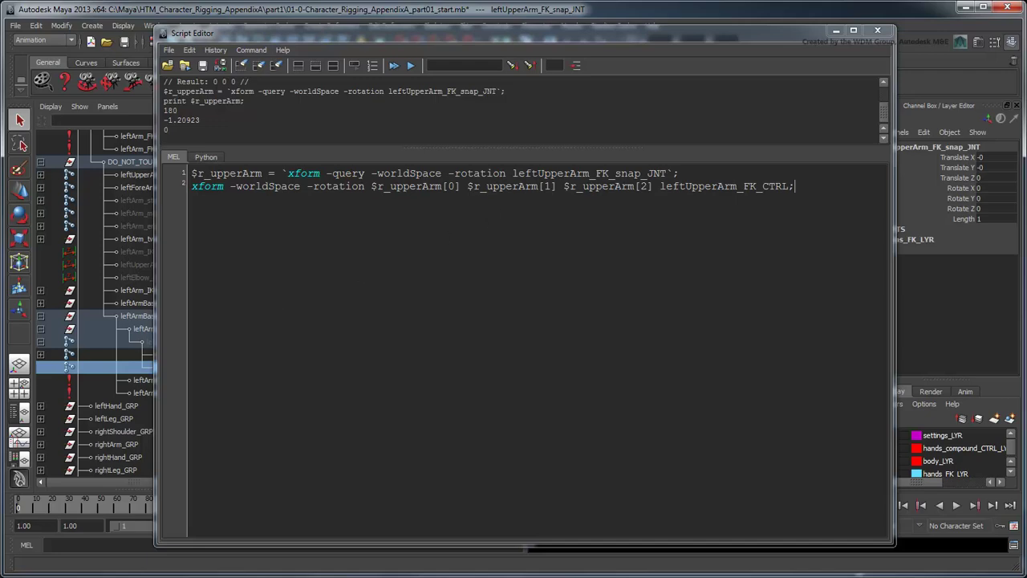
Set the left arm's FK / IK Blend to 1 and lower the IK arm control to the hip.
{"action": "left_click", "coordinate": [842, 30]}
{"action": "left_click", "coordinate": [737, 285]}
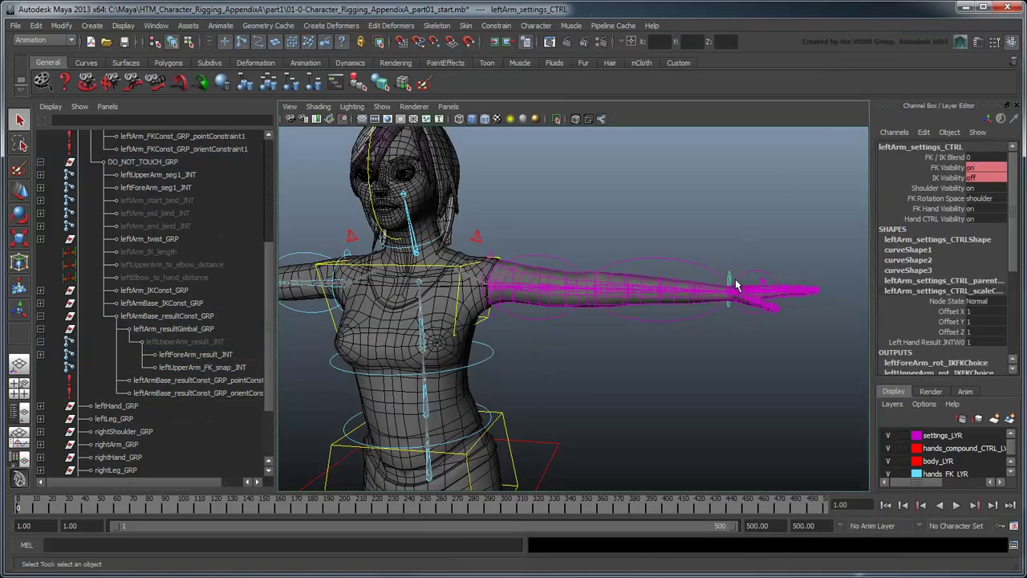
{"action": "left_click", "coordinate": [945, 157]}
{"action": "middle_click_drag", "start_coordinate": [742, 194], "coordinate": [798, 196]}
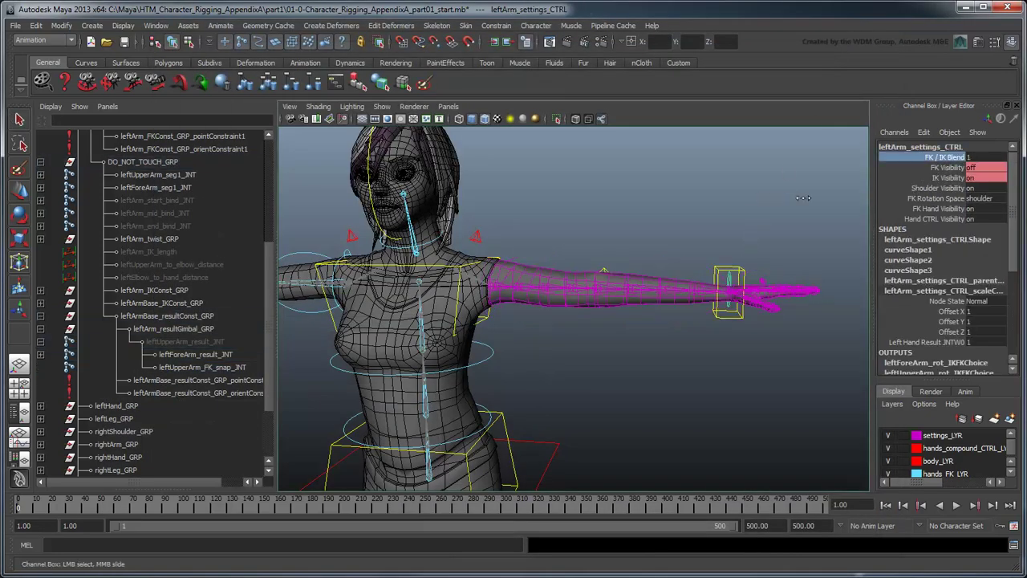
{"action": "left_click", "coordinate": [750, 281]}
{"action": "key", "text": "w"}
{"action": "left_click_drag", "start_coordinate": [738, 305], "coordinate": [596, 469]}
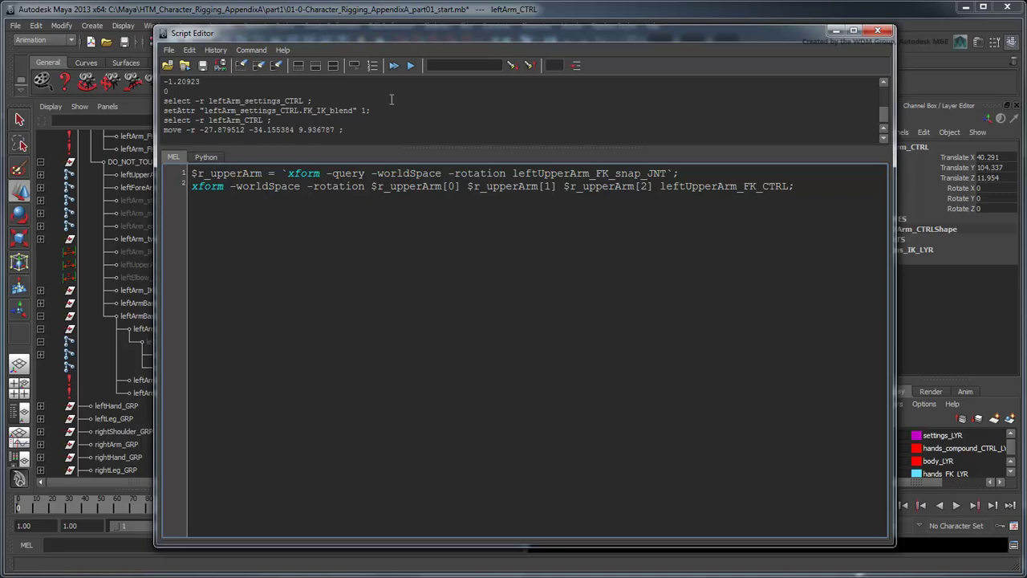
Run the snap script, then set FK / IK Blend back to 0 so the FK arm matches.
{"action": "left_click", "coordinate": [397, 70]}
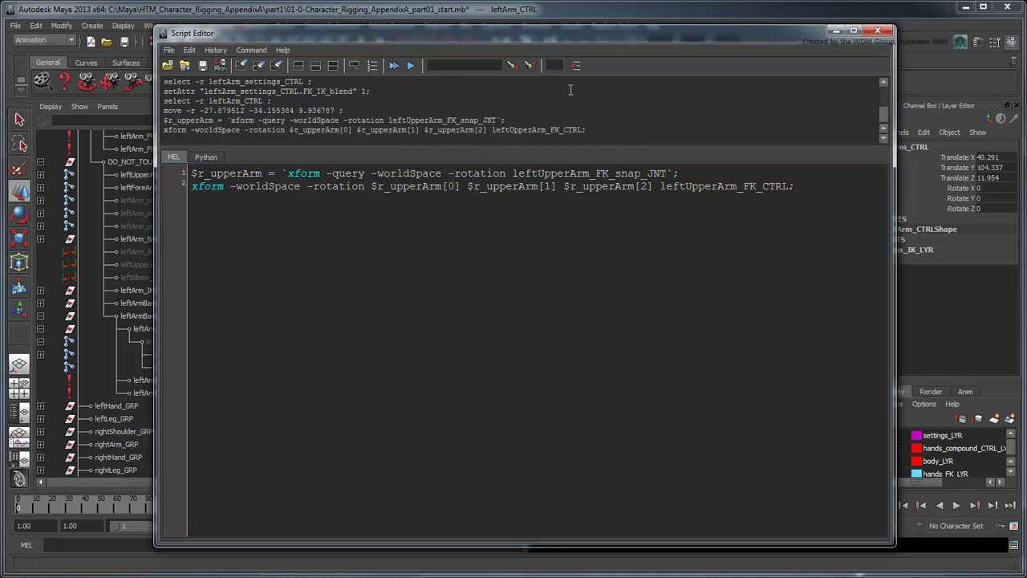
{"action": "left_click", "coordinate": [836, 32]}
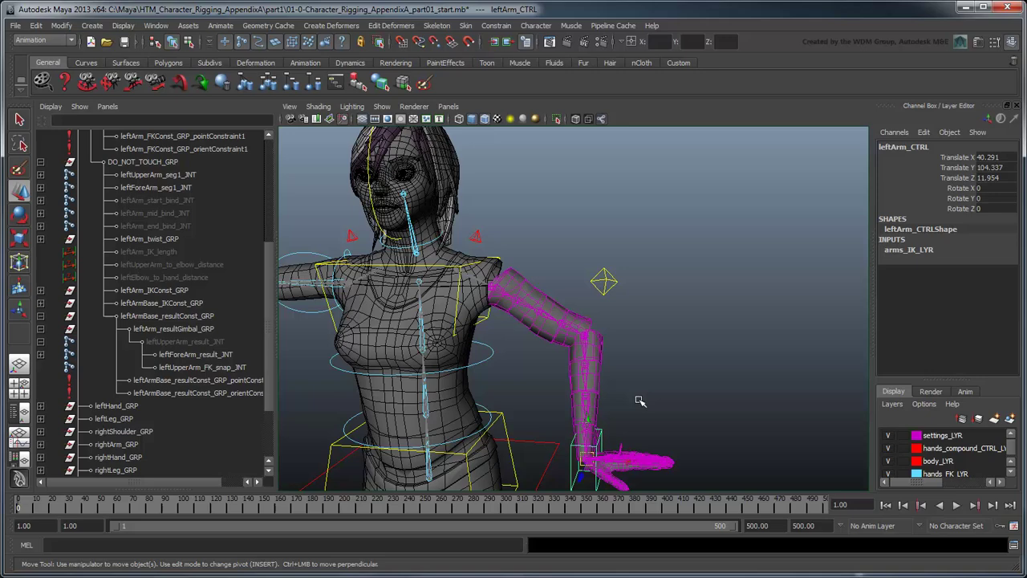
{"action": "left_click", "coordinate": [604, 446]}
{"action": "left_click", "coordinate": [945, 157]}
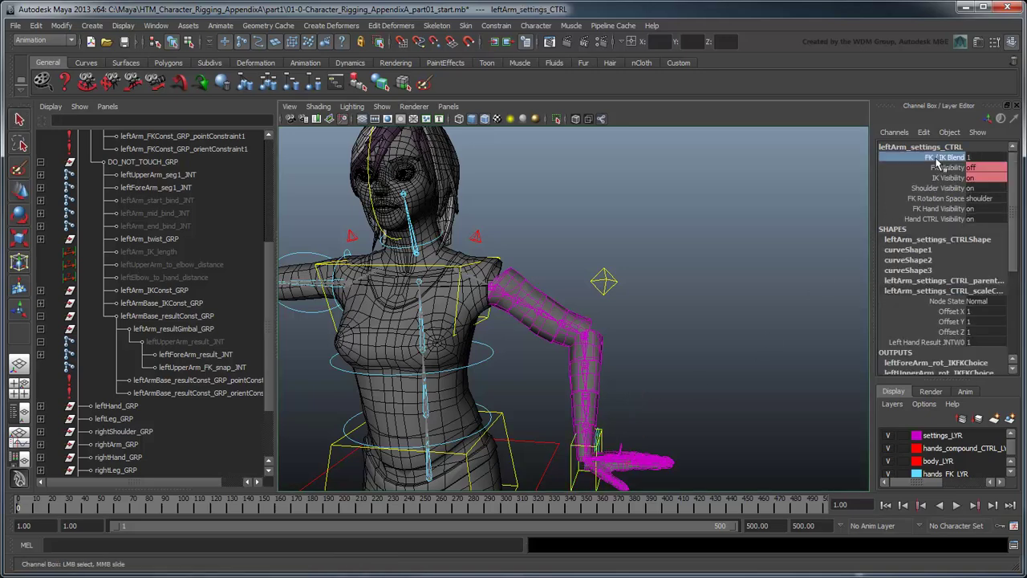
{"action": "middle_click_drag", "start_coordinate": [830, 227], "coordinate": [768, 228]}
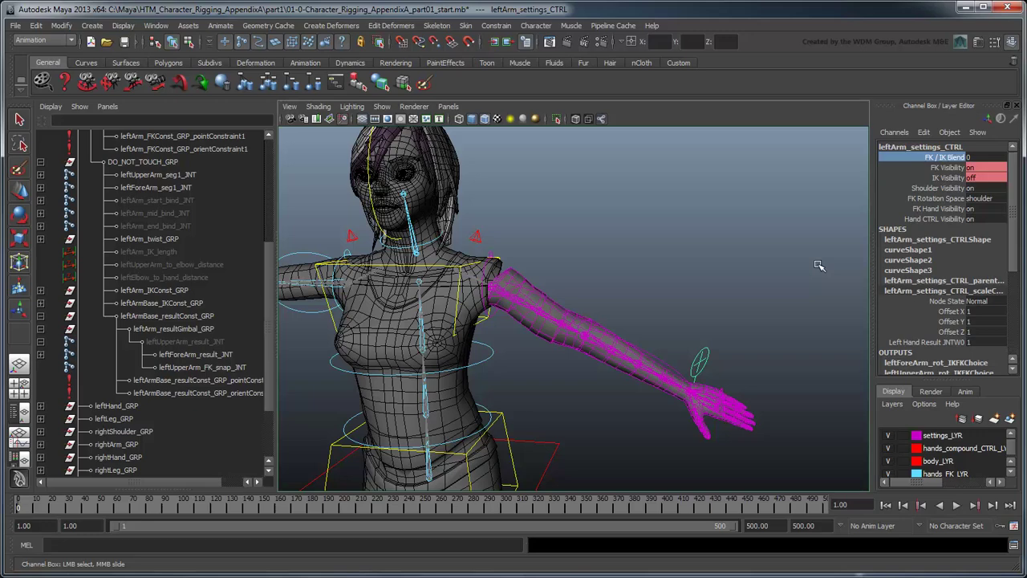
{"action": "left_click", "coordinate": [819, 267]}
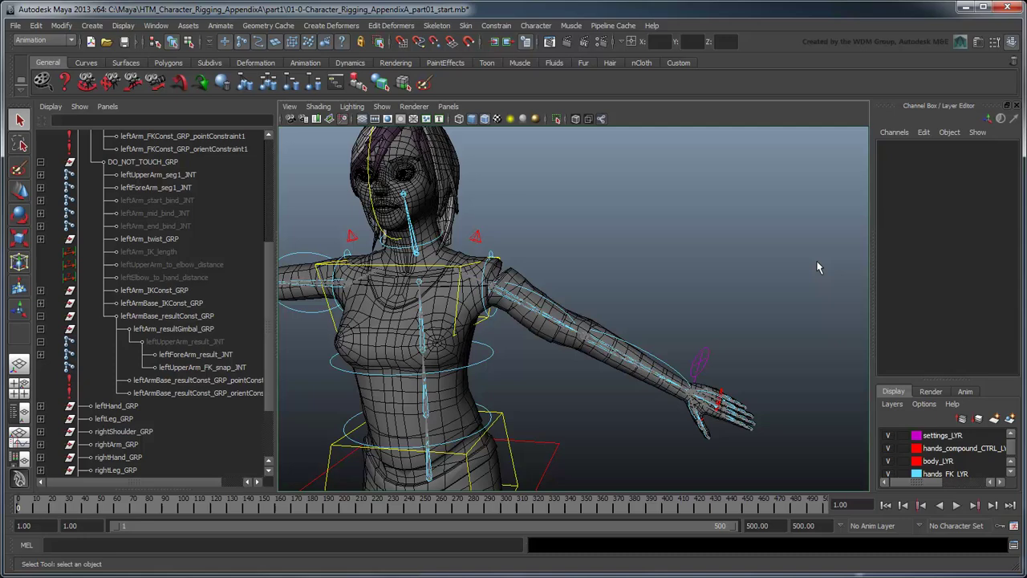
Zero all three rotation values of leftUpperArm_FK_CTRL.
{"action": "left_click", "coordinate": [567, 314]}
{"action": "left_click_drag", "start_coordinate": [992, 158], "coordinate": [996, 183]}
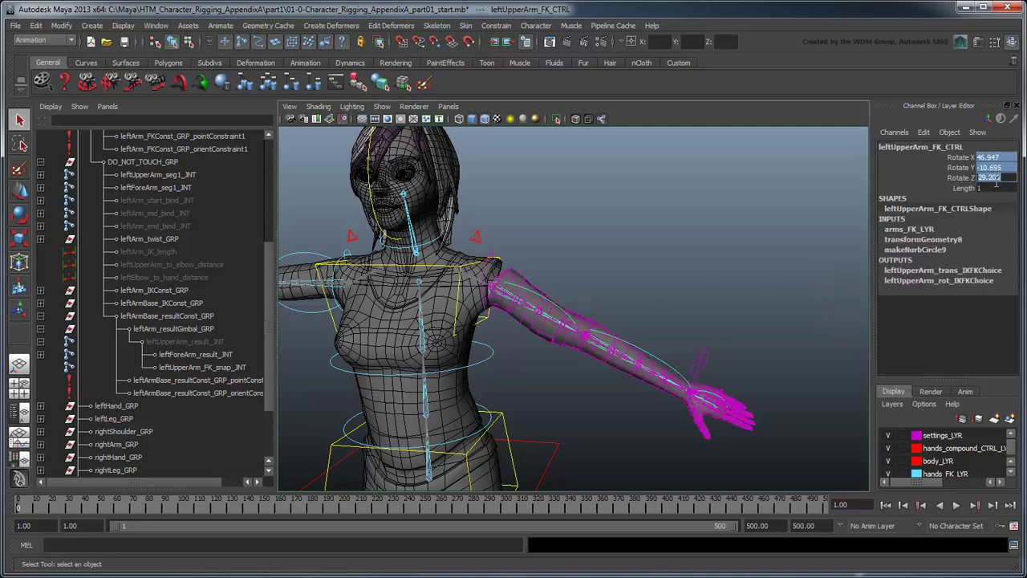
{"action": "type", "text": "0"}
{"action": "key", "text": "Return"}
Duplicate leftForeArm_FK_CTRL, renaming the copies leftForeArm_FK_snap_JNT and leftHand_FK_snap_JNT.
{"action": "left_click", "coordinate": [656, 263]}
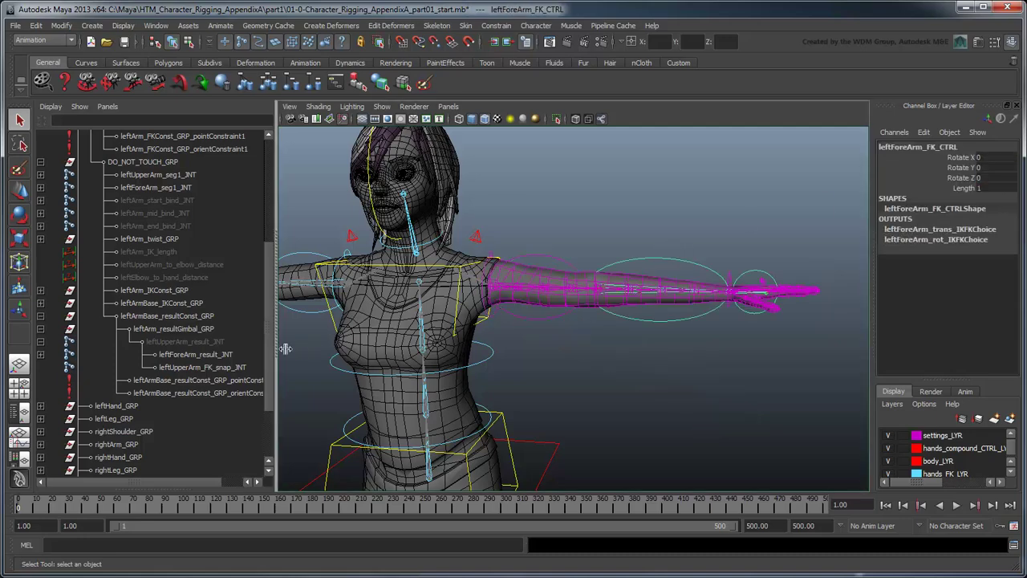
{"action": "key", "text": "f"}
{"action": "key", "text": "ctrl+d"}
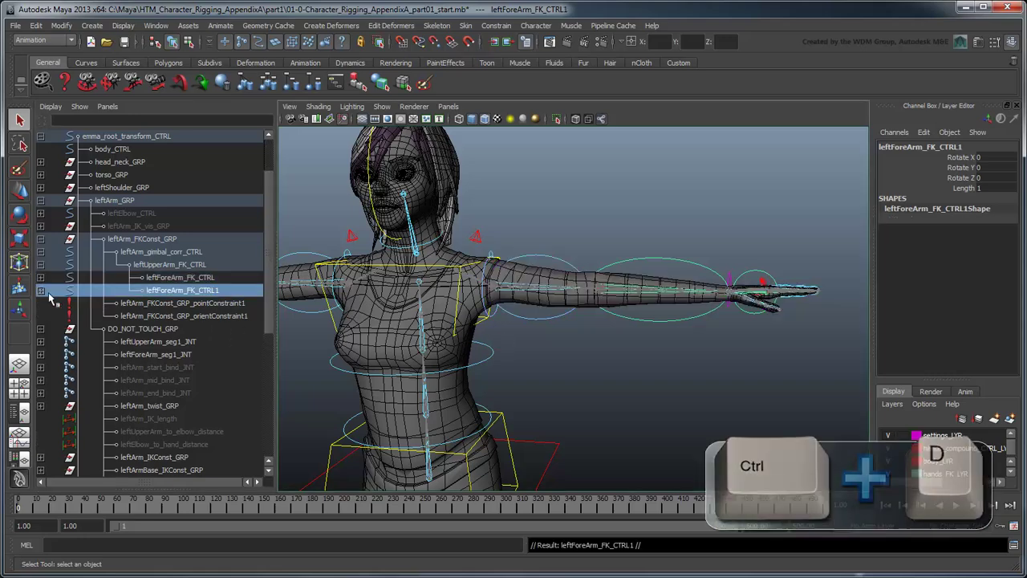
{"action": "left_click", "coordinate": [41, 290]}
{"action": "double_click", "coordinate": [201, 290]}
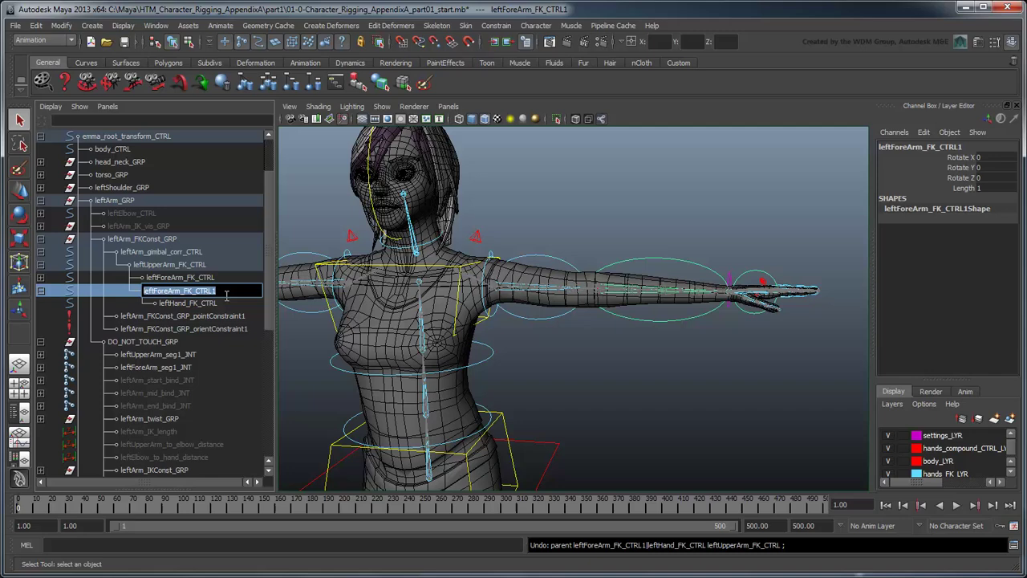
{"action": "type", "text": "snap"}
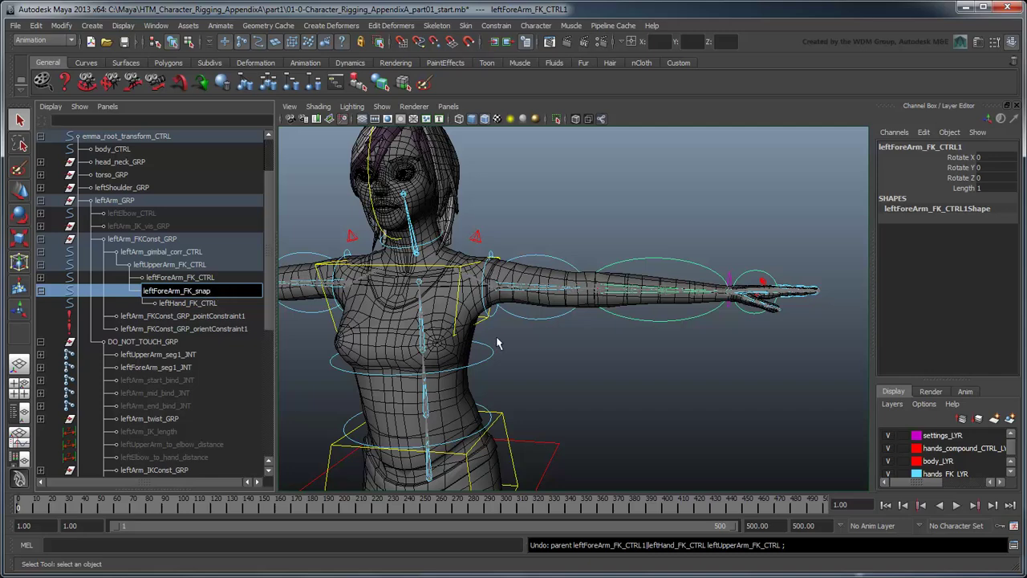
{"action": "type", "text": "_JNT"}
{"action": "key", "text": "Tab"}
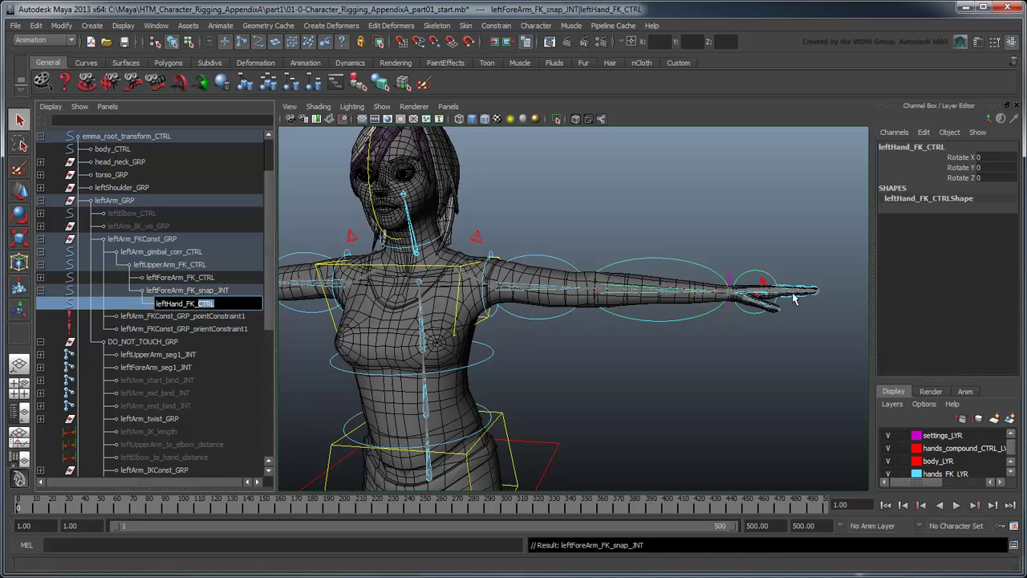
{"action": "type", "text": "snap_JNT"}
{"action": "key", "text": "Return"}
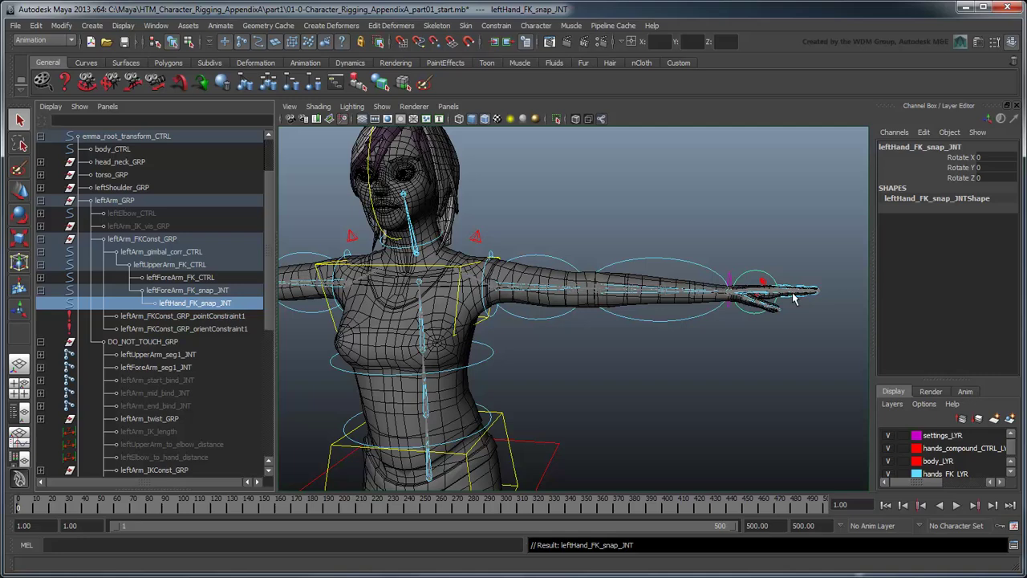
Delete leftForeArm_FK_snap_JNTShape's curve, then select both forearm and hand snap joints.
{"action": "left_click", "coordinate": [51, 106]}
{"action": "left_click", "coordinate": [64, 137]}
{"action": "left_click", "coordinate": [147, 369]}
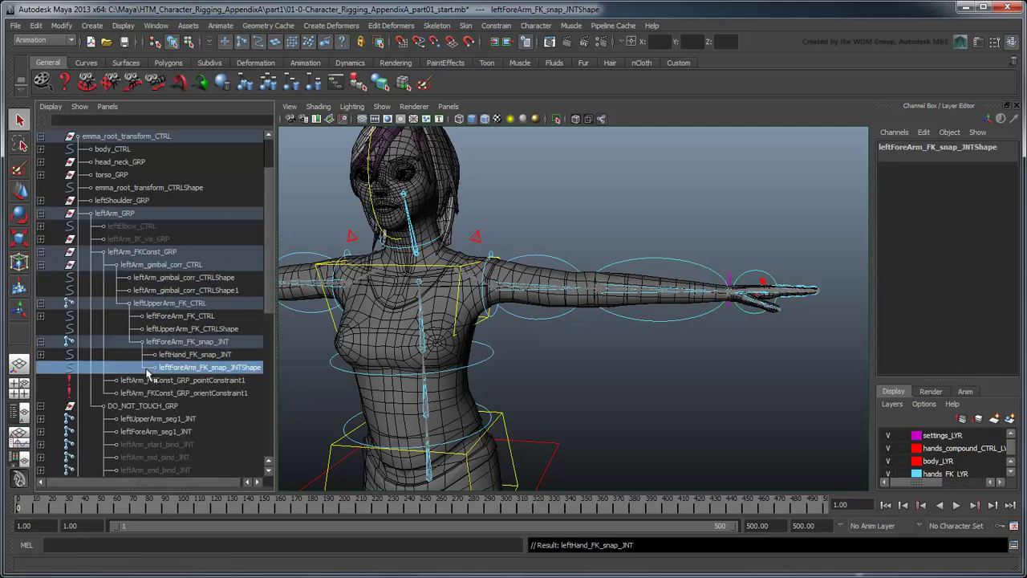
{"action": "key", "text": "Delete"}
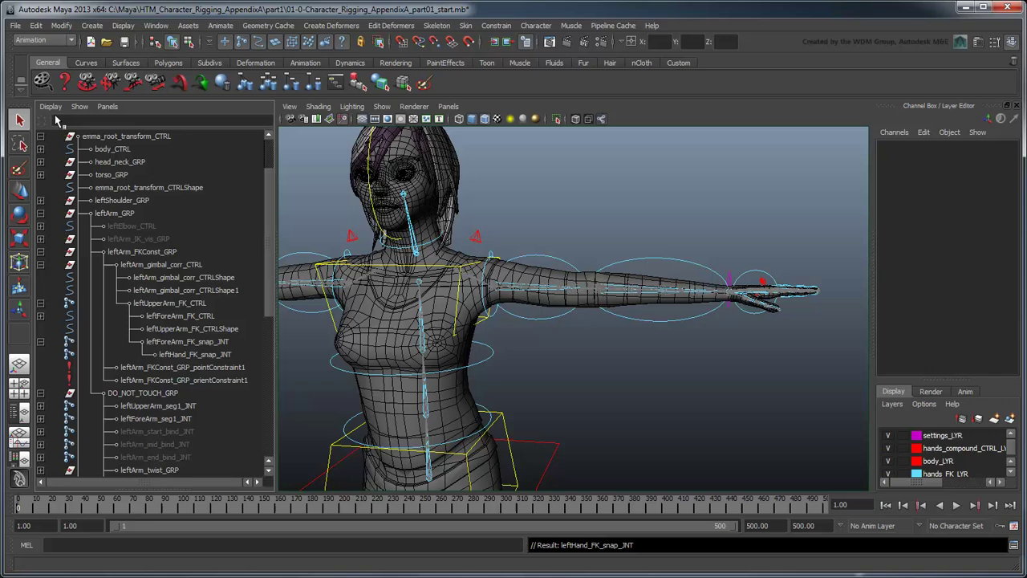
{"action": "left_click", "coordinate": [51, 106]}
{"action": "left_click", "coordinate": [65, 138]}
{"action": "left_click", "coordinate": [184, 290]}
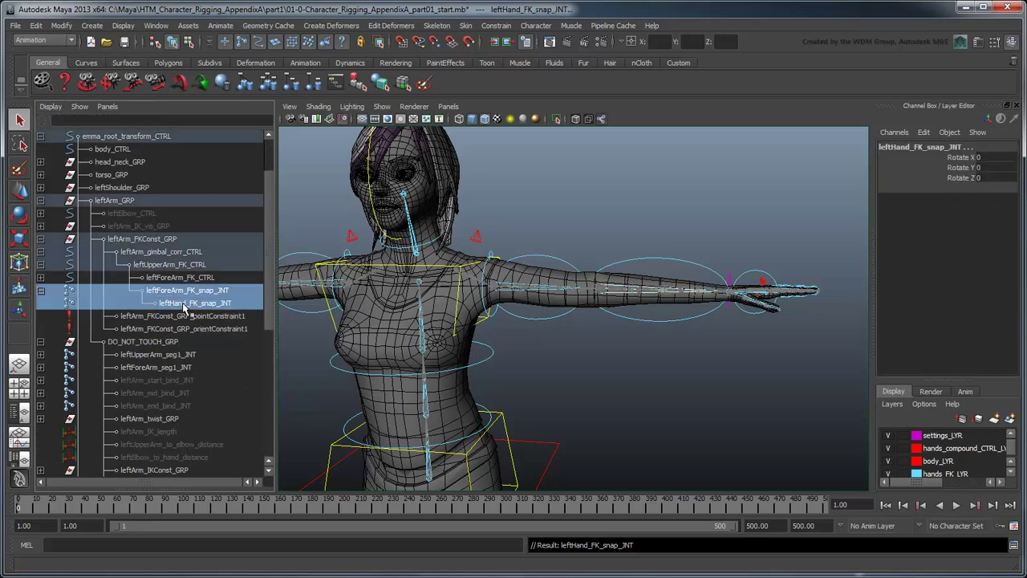
{"action": "left_click", "coordinate": [155, 24]}
In Channel Control, unlock the snap joints' Translate X, Y and Z and make them keyable.
{"action": "left_click", "coordinate": [328, 142]}
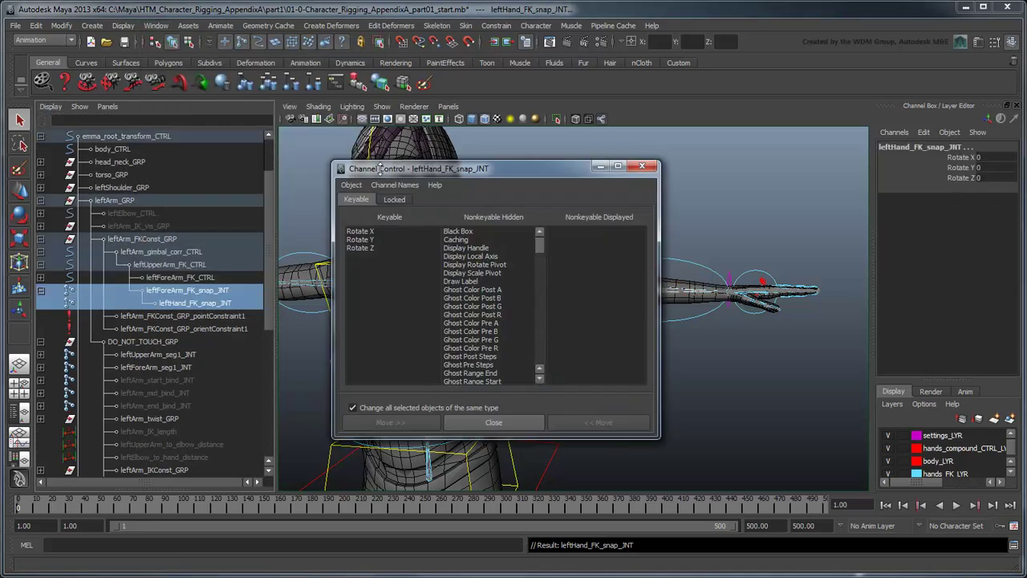
{"action": "left_click", "coordinate": [394, 199]}
{"action": "left_click_drag", "start_coordinate": [373, 265], "coordinate": [379, 292]}
{"action": "left_click", "coordinate": [404, 422]}
{"action": "left_click", "coordinate": [365, 200]}
{"action": "scroll", "coordinate": [553, 305], "scroll_direction": "down", "scroll_amount": 10}
{"action": "scroll", "coordinate": [554, 305], "scroll_direction": "down", "scroll_amount": 5}
{"action": "left_click_drag", "start_coordinate": [466, 330], "coordinate": [465, 350]}
{"action": "left_click", "coordinate": [577, 422]}
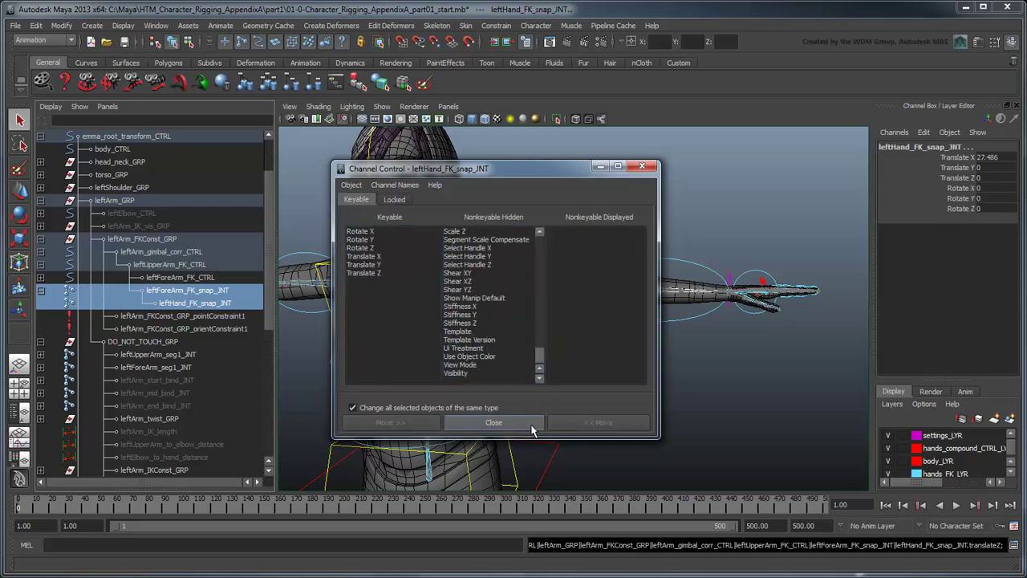
{"action": "left_click", "coordinate": [531, 431]}
Parent leftForeArm_FK_snap_JNT under leftForeArm_result_JNT and leftHand_FK_snap_JNT under leftHand_result_JNT.
{"action": "left_click_drag", "start_coordinate": [270, 283], "coordinate": [269, 329]}
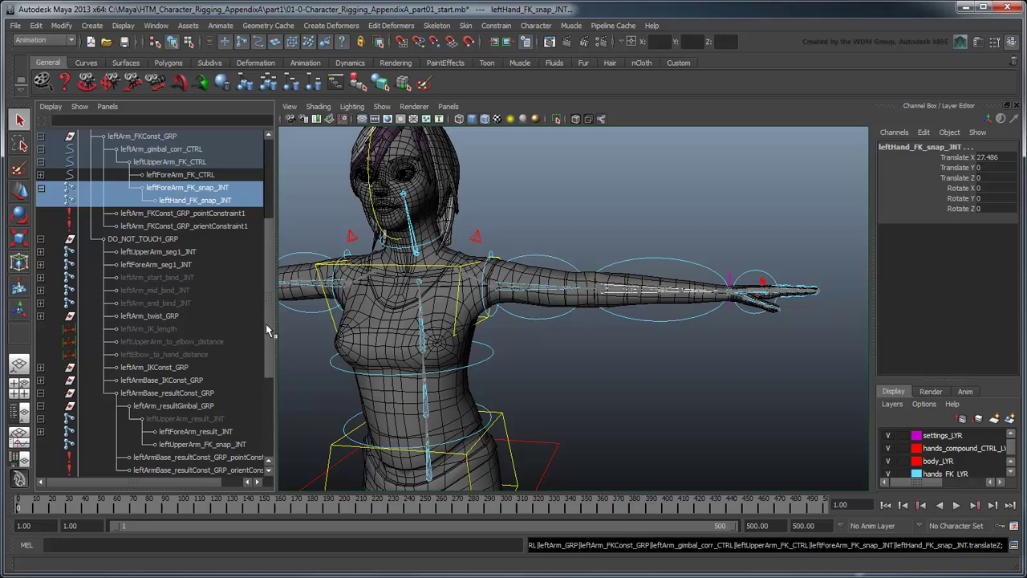
{"action": "left_click", "coordinate": [216, 188]}
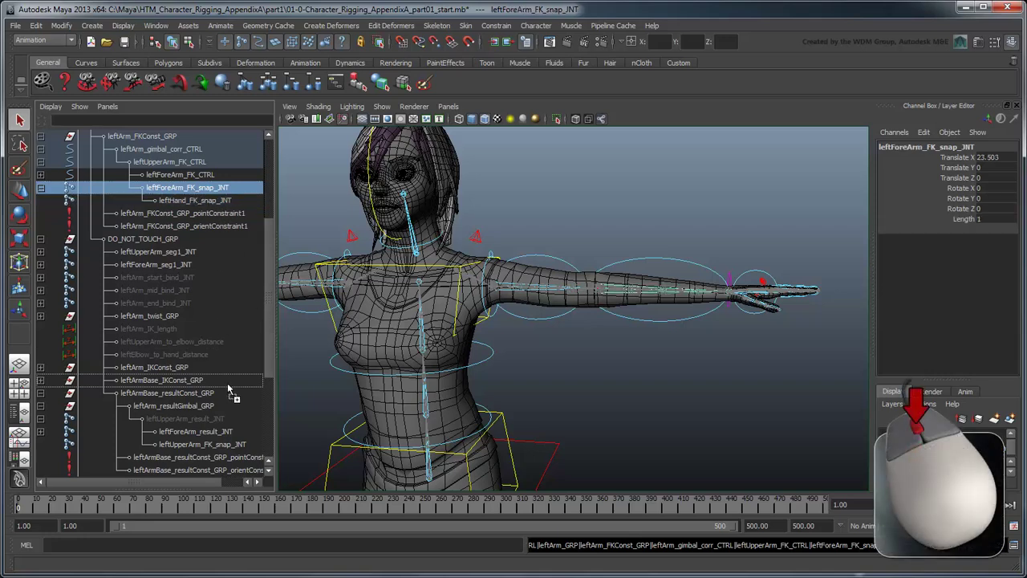
{"action": "middle_click_drag", "start_coordinate": [229, 433], "coordinate": [227, 432]}
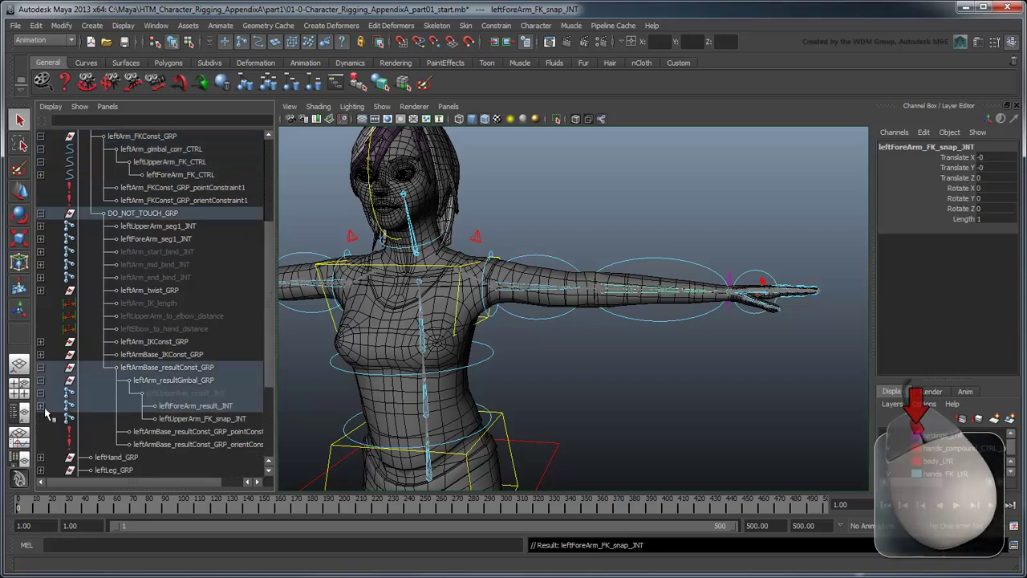
{"action": "scroll", "coordinate": [115, 414], "scroll_direction": "down", "scroll_amount": 3}
{"action": "left_click", "coordinate": [41, 328]}
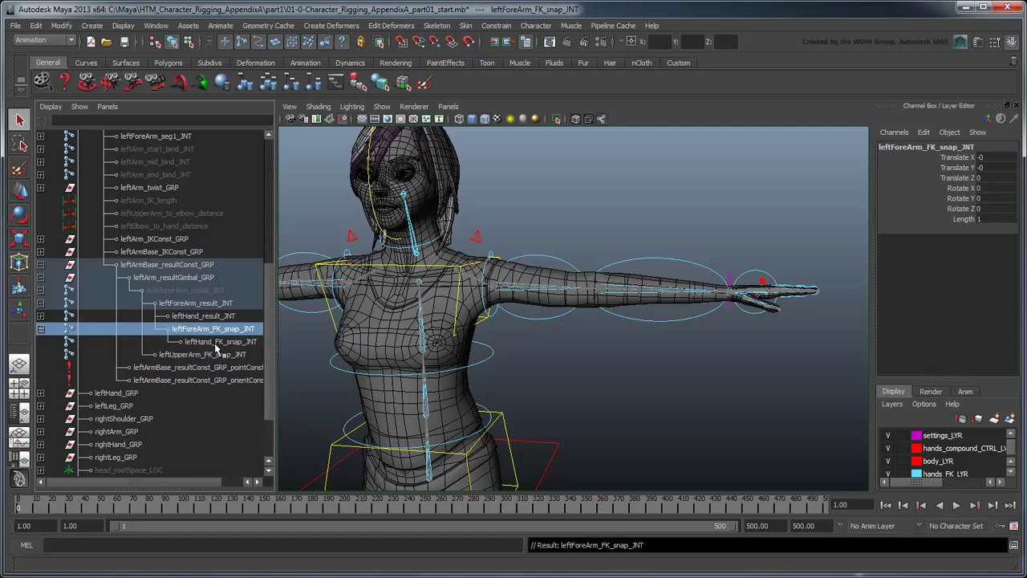
{"action": "left_click", "coordinate": [212, 342]}
{"action": "middle_click_drag", "start_coordinate": [212, 342], "coordinate": [227, 321]}
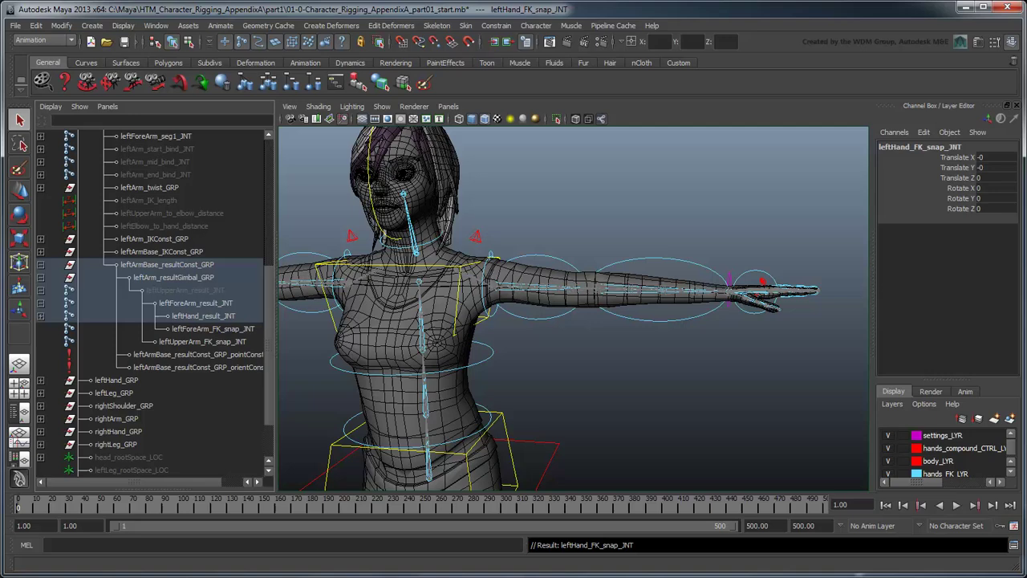
{"action": "left_click", "coordinate": [1013, 544]}
Paste two extra copies of the two xform snap lines below the originals.
{"action": "left_click_drag", "start_coordinate": [794, 187], "coordinate": [187, 174]}
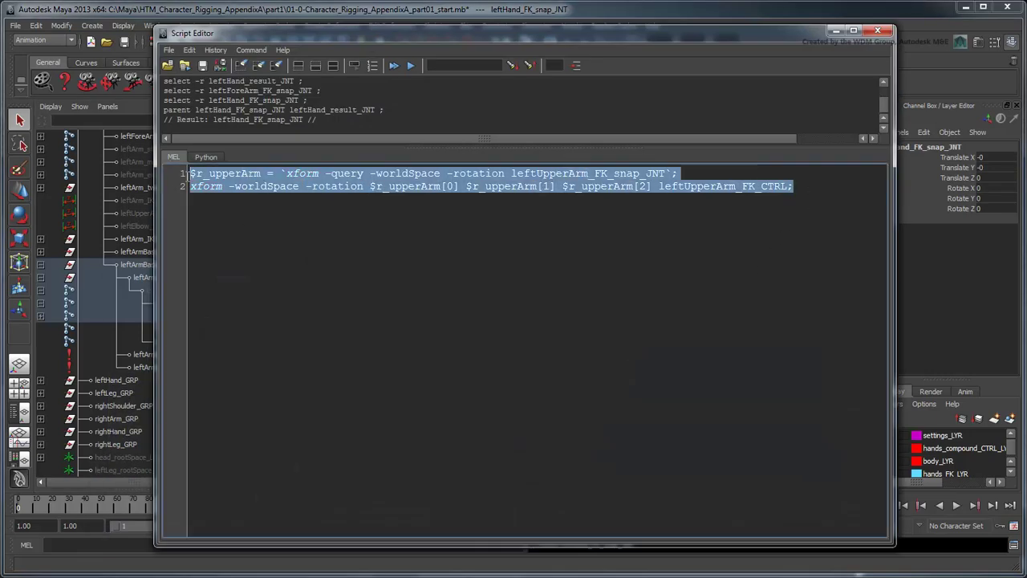
{"action": "key", "text": "ctrl+c"}
{"action": "left_click", "coordinate": [813, 193]}
{"action": "key", "text": "Return"}
{"action": "key", "text": "Return"}
{"action": "key", "text": "ctrl+v"}
{"action": "key", "text": "Return"}
{"action": "key", "text": "Return"}
{"action": "key", "text": "ctrl+v"}
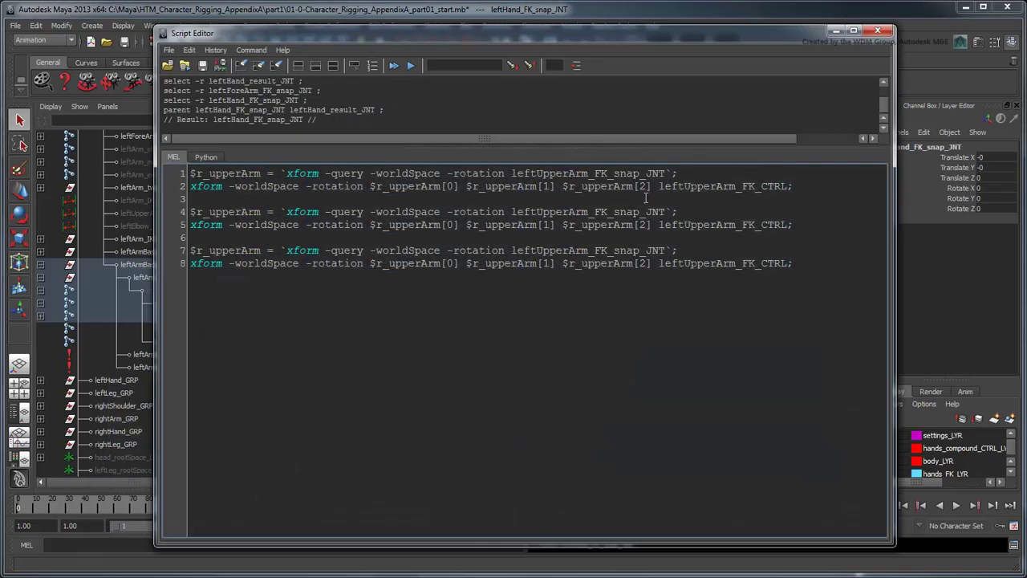
Change the first copy's variable and names from upperArm/Upper to foreArm/Fore.
{"action": "double_click", "coordinate": [239, 211]}
{"action": "type", "text": "foreArm"}
{"action": "left_click_drag", "start_coordinate": [536, 212], "coordinate": [568, 211]}
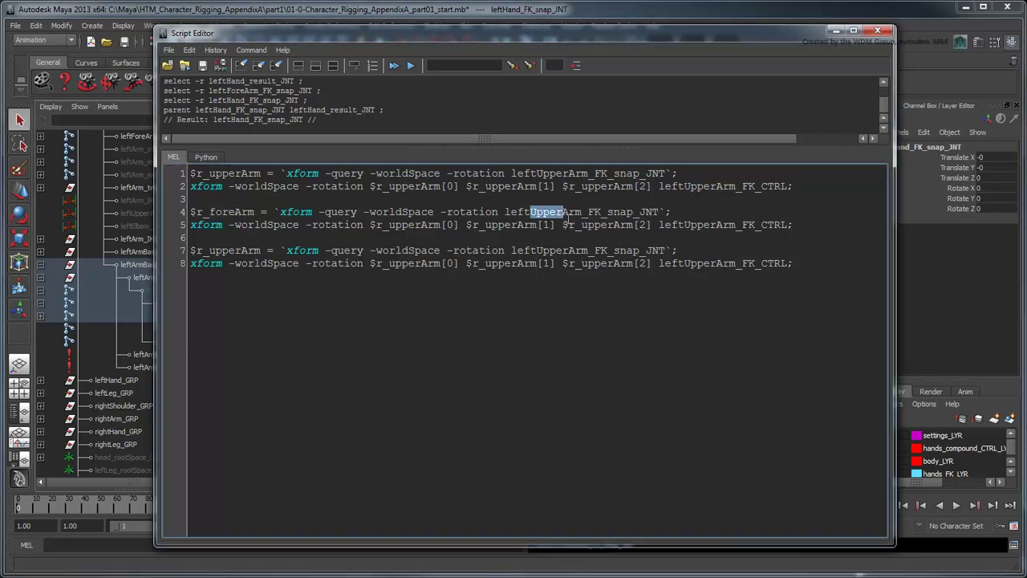
{"action": "type", "text": "Fore"}
{"action": "left_click_drag", "start_coordinate": [389, 225], "coordinate": [601, 224]}
{"action": "type", "text": "fore"}
{"action": "type", "text": "fore"}
{"action": "type", "text": "fore"}
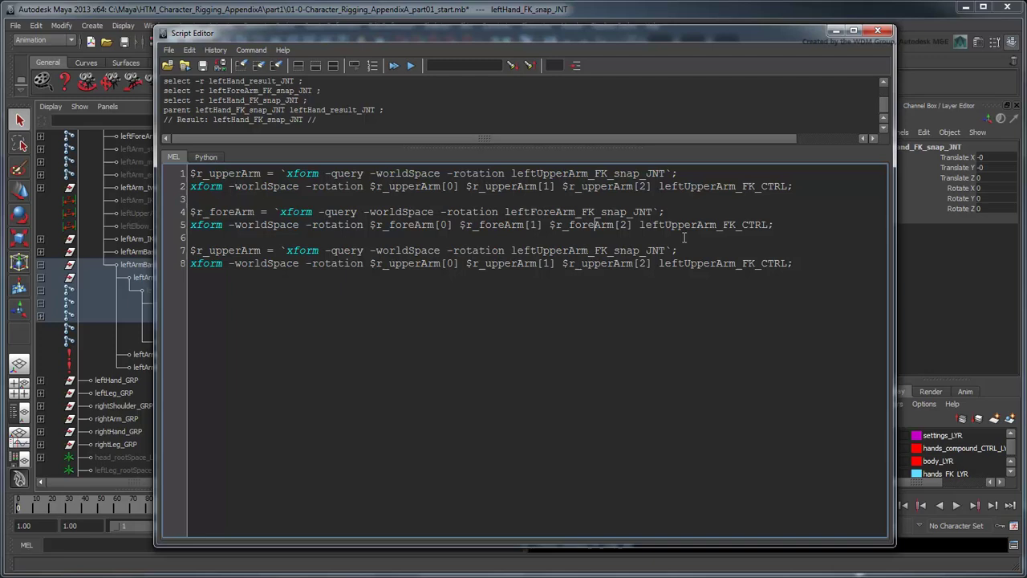
{"action": "left_click_drag", "start_coordinate": [665, 225], "coordinate": [697, 225]}
{"action": "type", "text": "Fore"}
Change the second copy's variable and names from upperArm/Upper to hand/Hand.
{"action": "left_click_drag", "start_coordinate": [209, 251], "coordinate": [261, 251]}
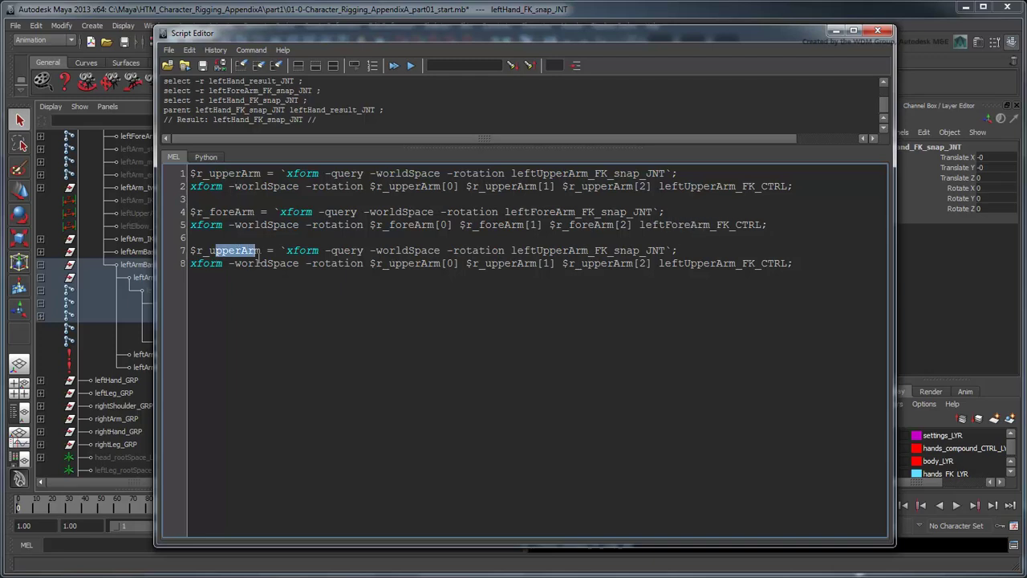
{"action": "type", "text": "hand"}
{"action": "left_click_drag", "start_coordinate": [511, 251], "coordinate": [564, 250]}
{"action": "type", "text": "Hand"}
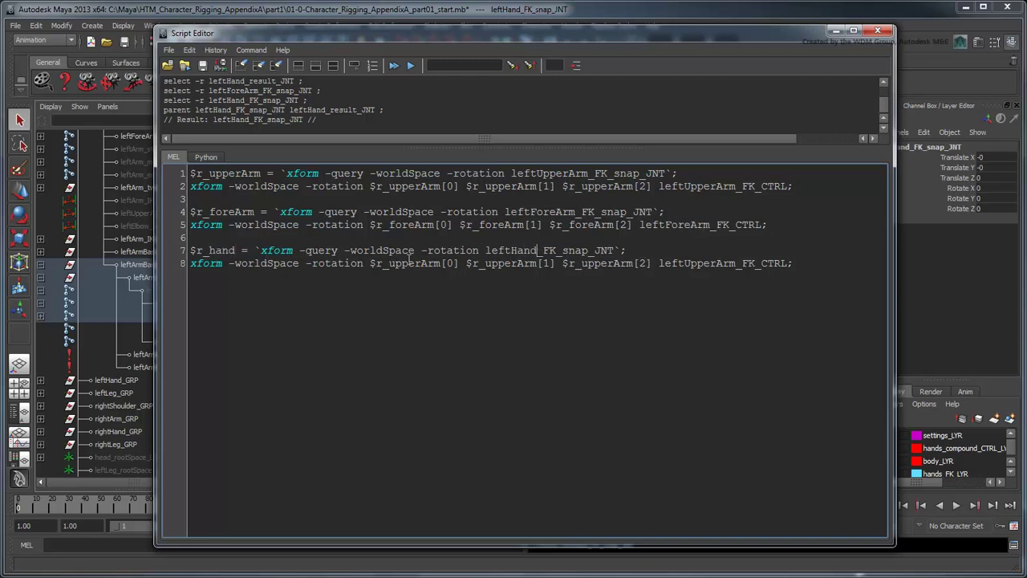
{"action": "left_click_drag", "start_coordinate": [389, 263], "coordinate": [640, 263]}
{"action": "type", "text": "hand"}
{"action": "type", "text": "hand"}
{"action": "type", "text": "hand"}
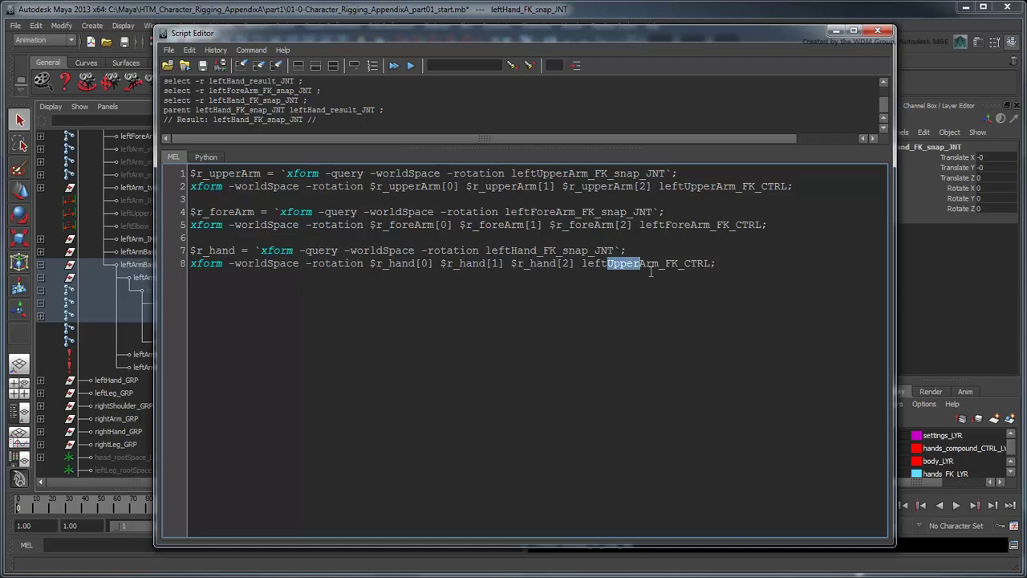
{"action": "type", "text": "Hand"}
{"action": "left_click", "coordinate": [835, 30]}
Set FK / IK Blend to 1, then raise the left IK hand control and tilt it up.
{"action": "left_click", "coordinate": [742, 282]}
{"action": "left_click", "coordinate": [945, 157]}
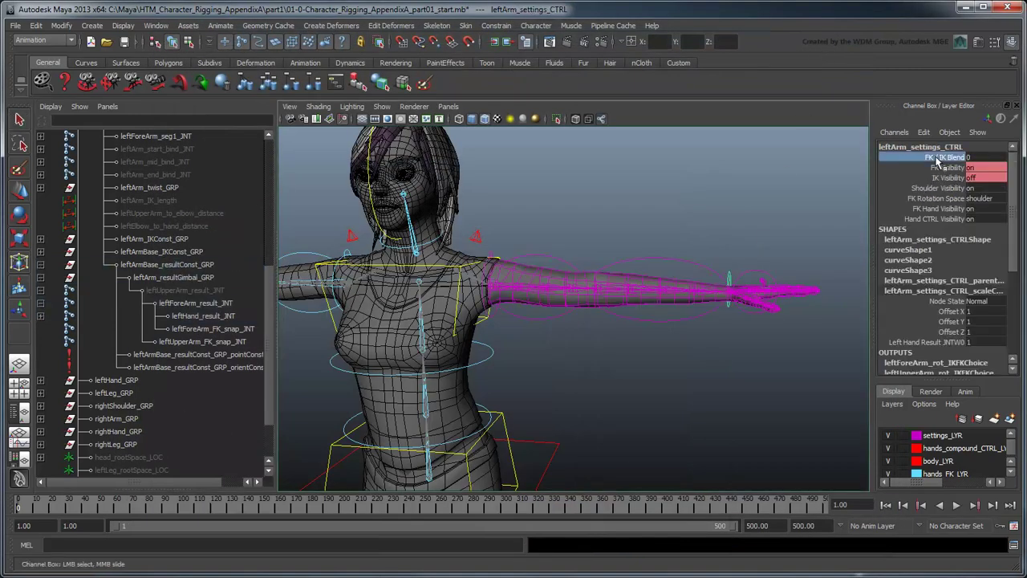
{"action": "middle_click_drag", "start_coordinate": [769, 193], "coordinate": [820, 193]}
{"action": "left_click", "coordinate": [607, 458]}
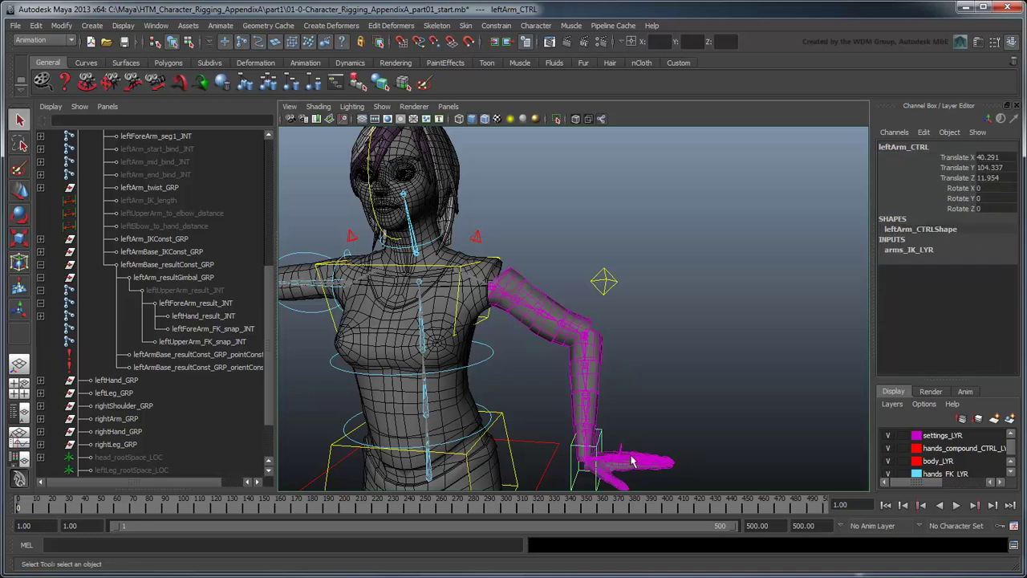
{"action": "key", "text": "w"}
{"action": "mouse_move", "coordinate": [602, 459]}
{"action": "left_mouse_down"}
{"action": "mouse_move", "coordinate": [591, 214]}
{"action": "mouse_move", "coordinate": [624, 242]}
{"action": "mouse_move", "coordinate": [598, 168]}
{"action": "left_mouse_up"}
{"action": "key", "text": "e"}
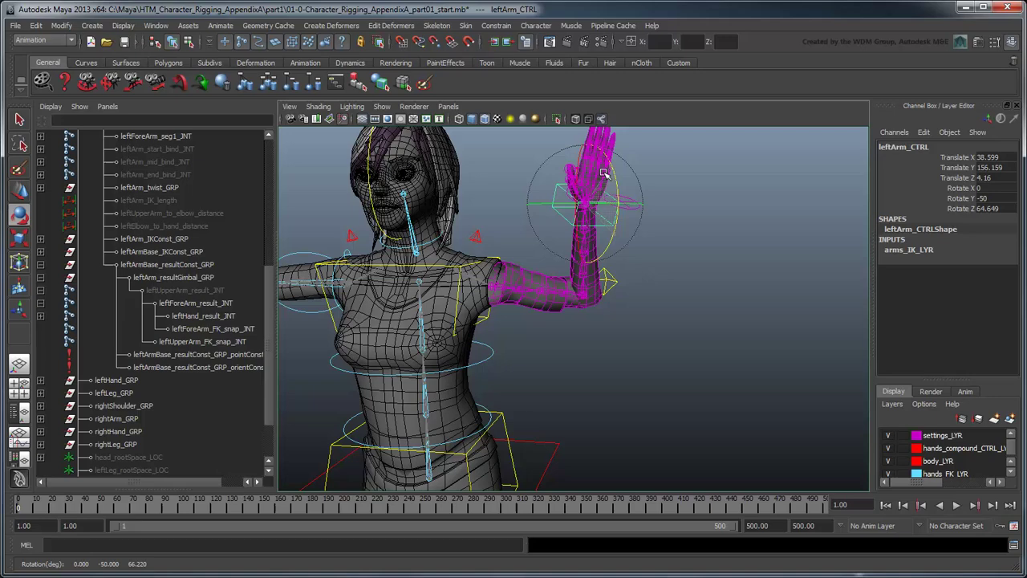
{"action": "middle_click_drag", "start_coordinate": [693, 314], "coordinate": [697, 341], "text": "alt"}
{"action": "left_click", "coordinate": [735, 388]}
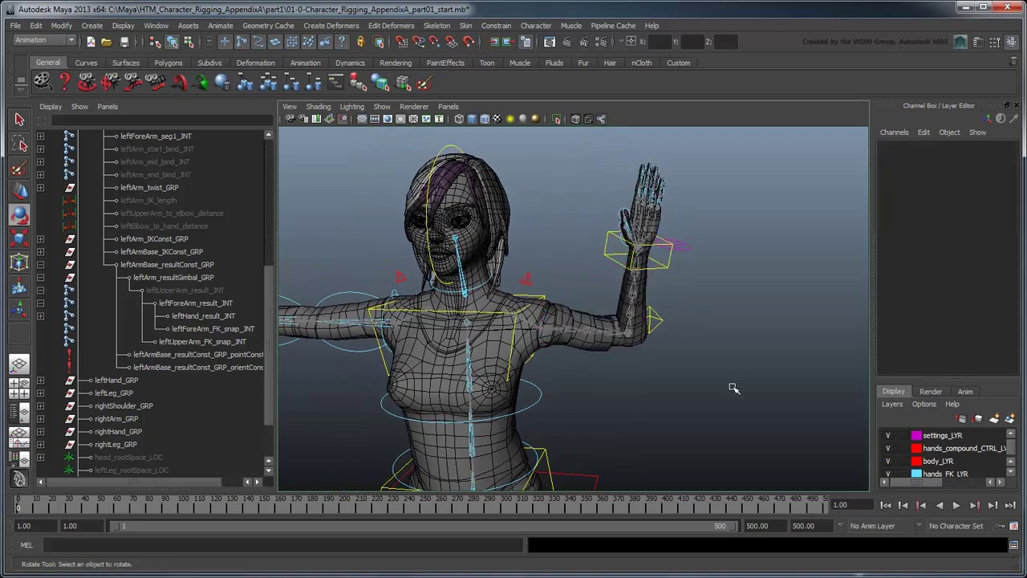
Run the snap script and set the left arm's FK / IK Blend back to 0.
{"action": "left_click", "coordinate": [1013, 545]}
{"action": "left_click", "coordinate": [394, 67]}
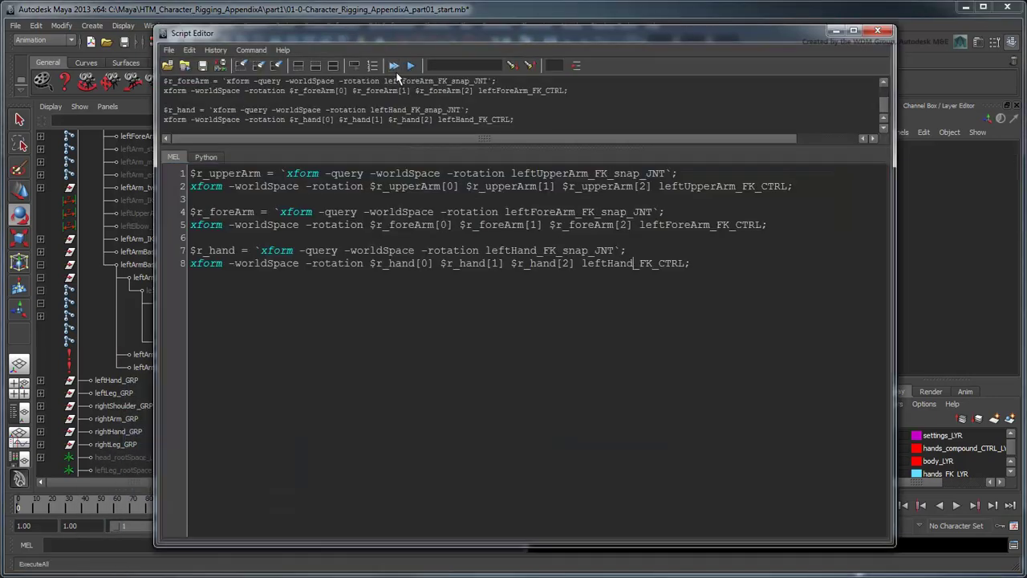
{"action": "left_click", "coordinate": [834, 30]}
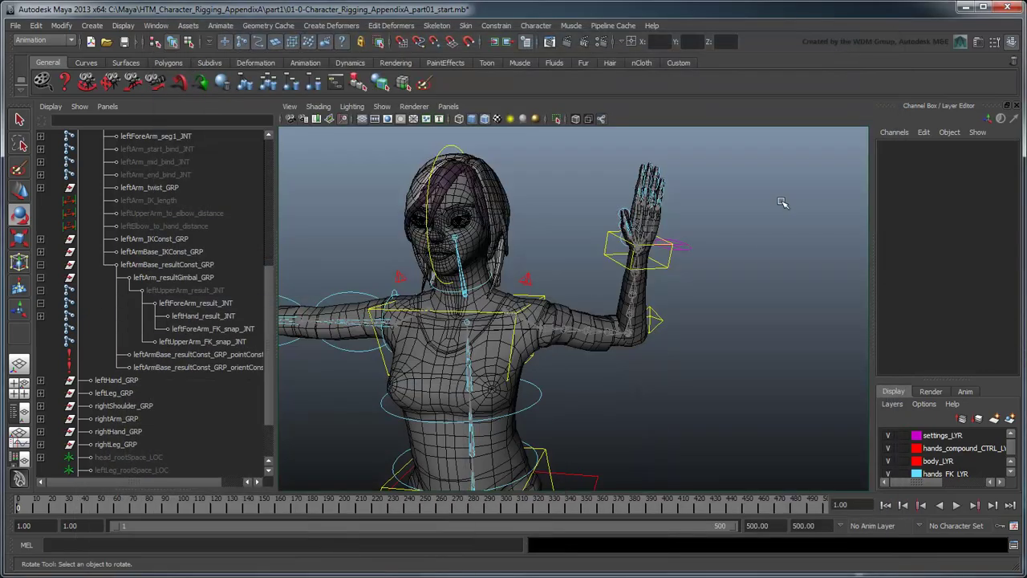
{"action": "left_click", "coordinate": [687, 255]}
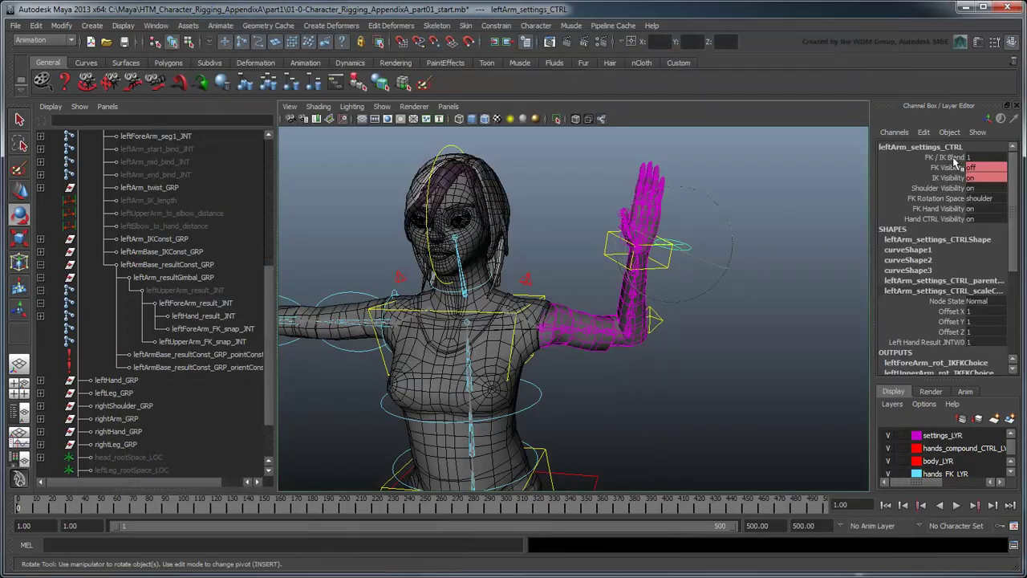
{"action": "left_click", "coordinate": [955, 158]}
{"action": "middle_click_drag", "start_coordinate": [807, 240], "coordinate": [750, 241]}
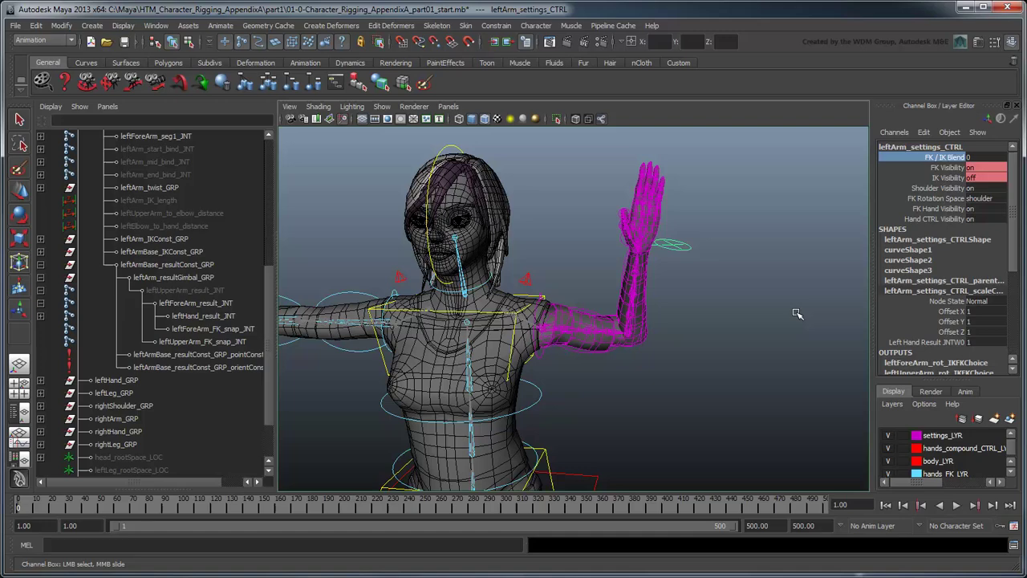
{"action": "key", "text": "e"}
{"action": "left_click", "coordinate": [789, 358]}
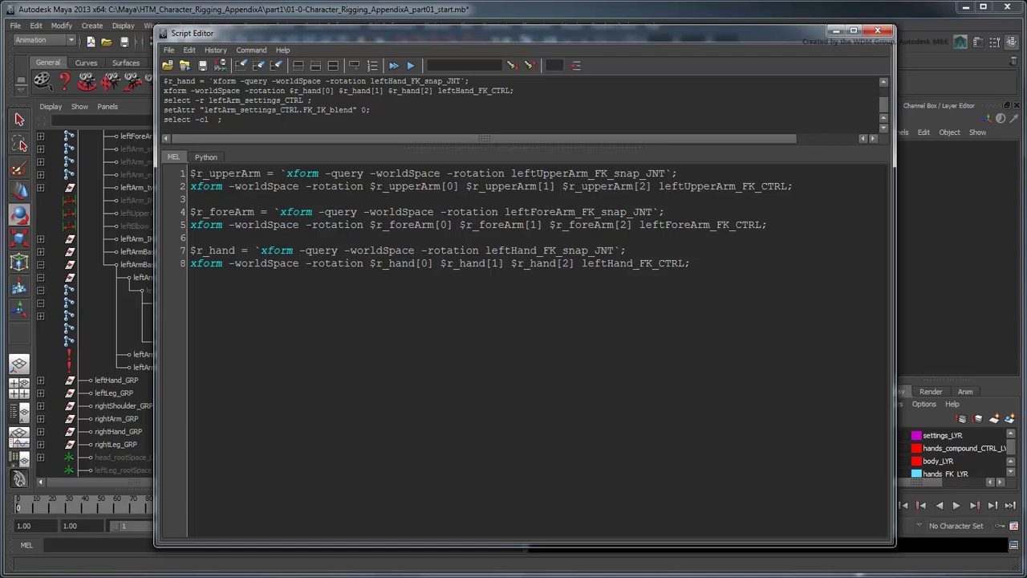
Add 'setAttr leftArm_gimbal_corr_CTRL.rotate 0 0 0;' as the snap script's first line.
{"action": "key", "text": "Return"}
{"action": "key", "text": "Return"}
{"action": "key", "text": "Up"}
{"action": "key", "text": "Up"}
{"action": "type", "text": "setAttr leftArm_g"}
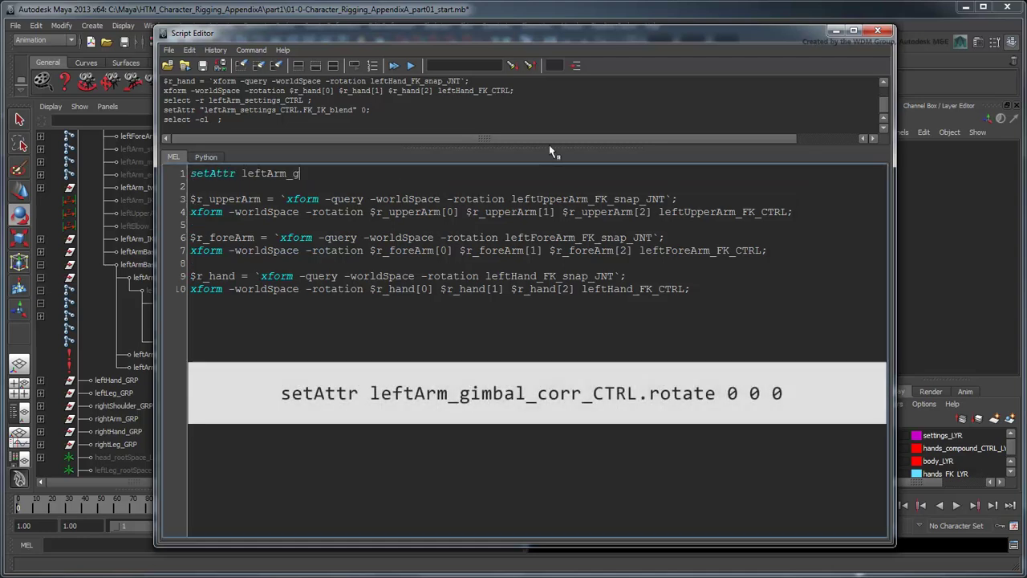
{"action": "type", "text": "imbal_corr_CTRL.rot"}
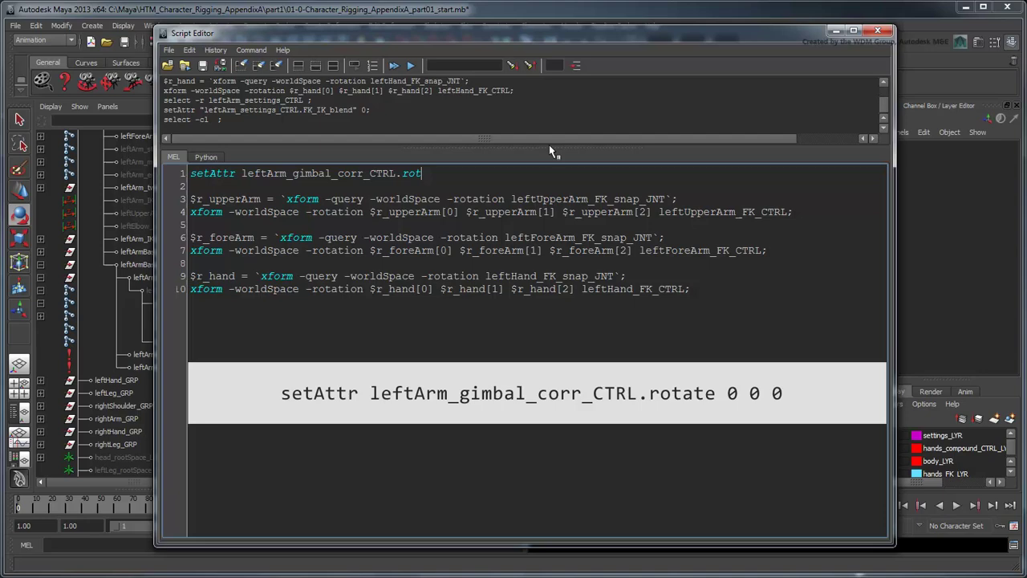
{"action": "type", "text": "ate 0 0 0;"}
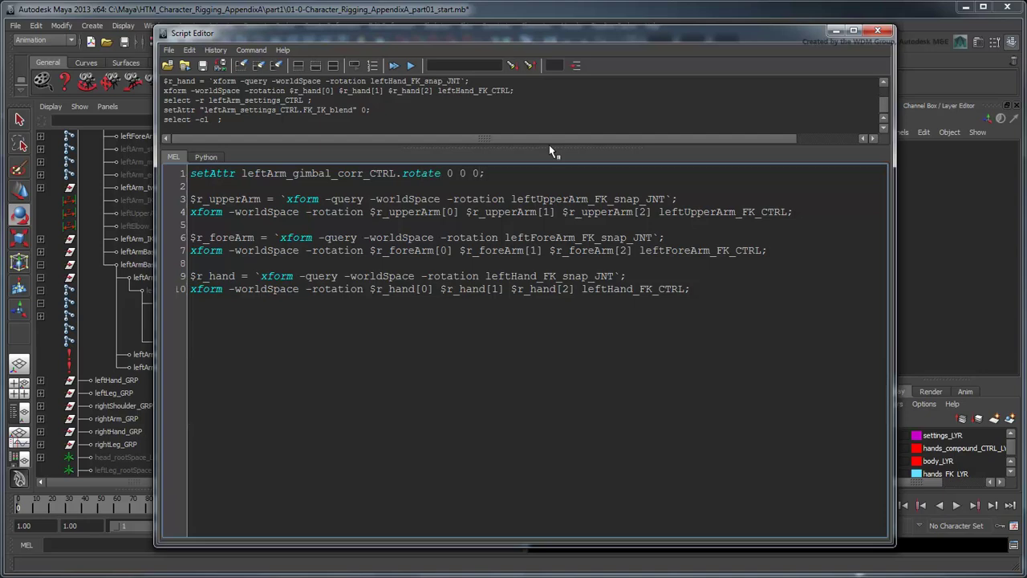
Select the upper-arm, forearm and hand FK snap joints in the Outliner and hide them with Ctrl+H.
{"action": "left_click", "coordinate": [839, 32]}
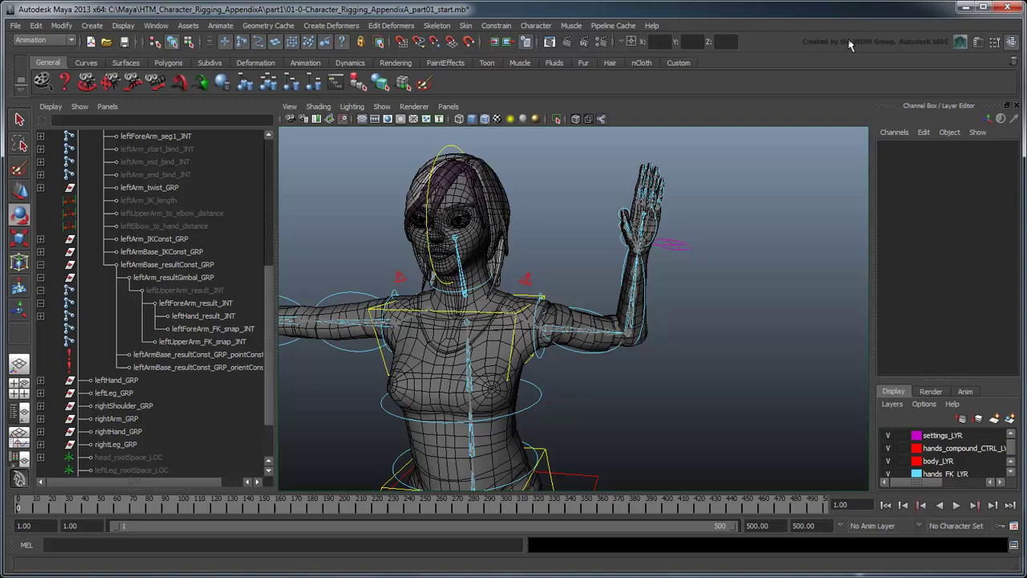
{"action": "left_click", "coordinate": [40, 316]}
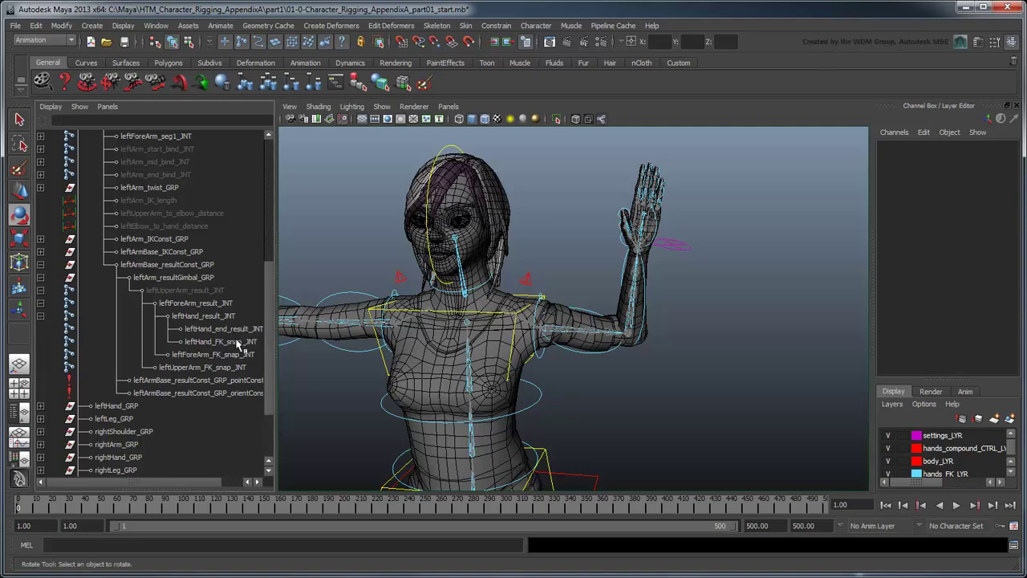
{"action": "left_click", "coordinate": [238, 343]}
{"action": "left_click", "coordinate": [227, 371], "text": "shift"}
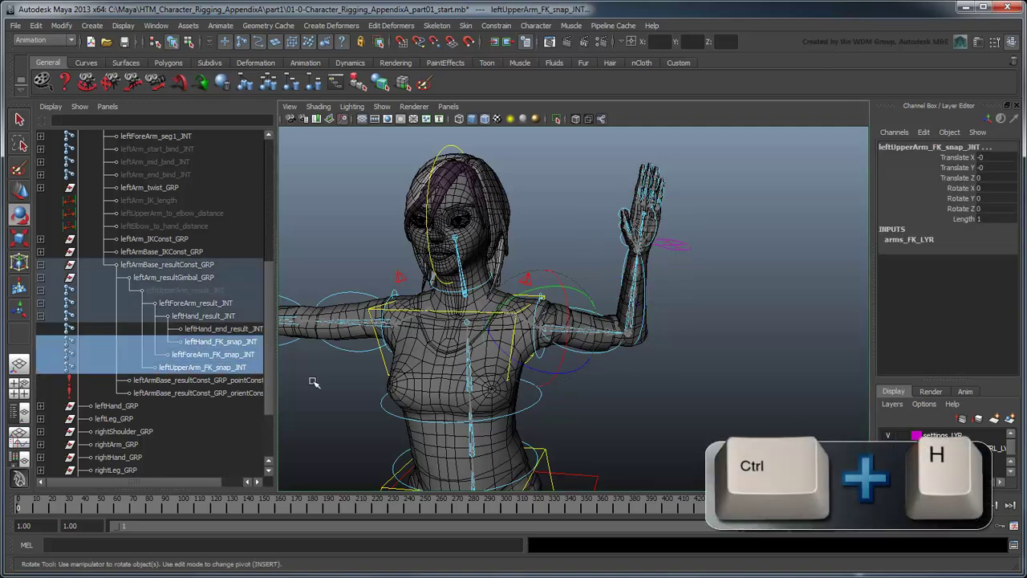
{"action": "key", "text": "ctrl+h"}
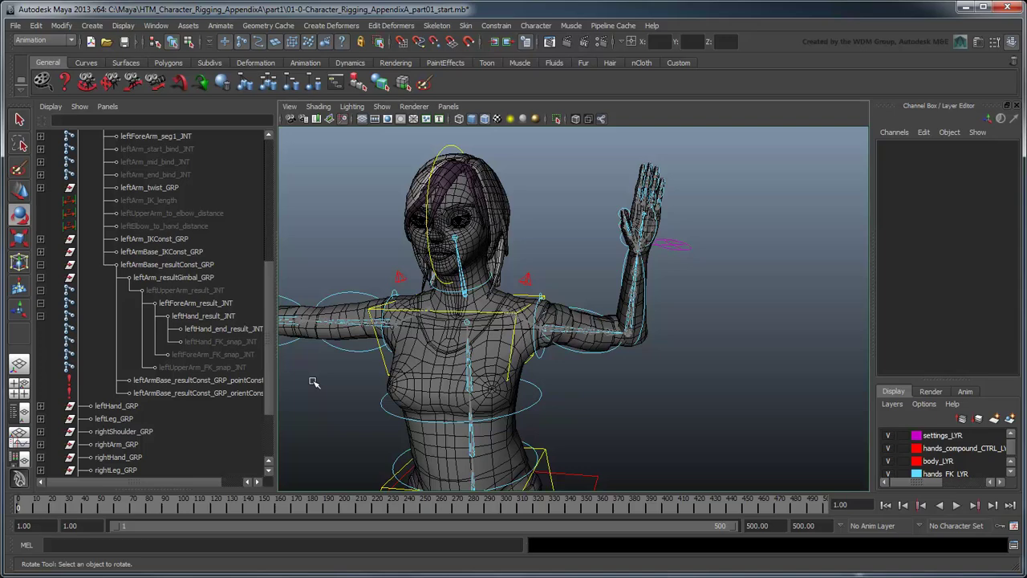